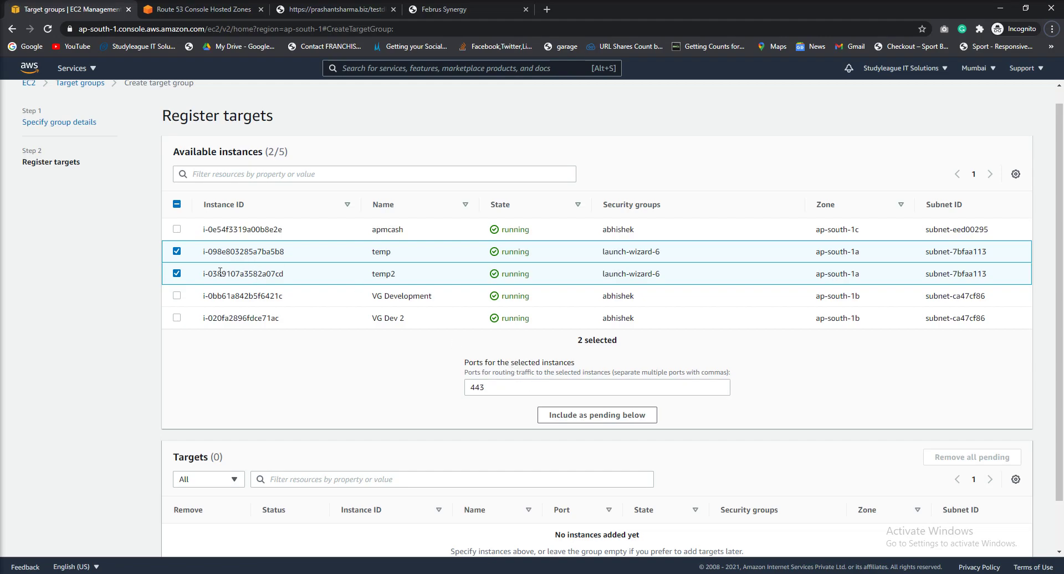
# Include the temp and temp2 instances as pending targets on port 443 and create the target group
pyautogui.scroll(-1, 365, 347)
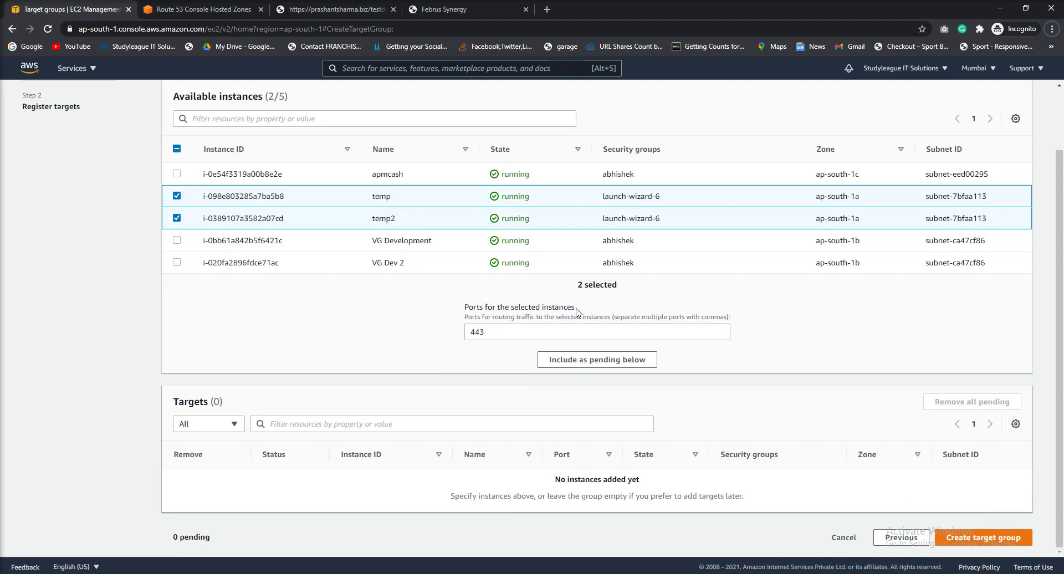
pyautogui.click(511, 333)
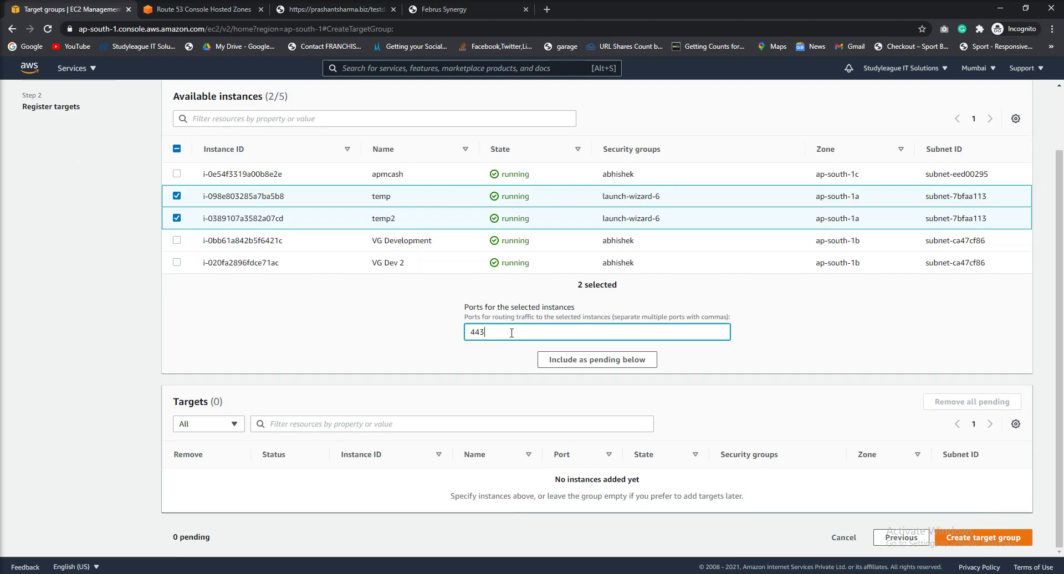
pyautogui.click(611, 365)
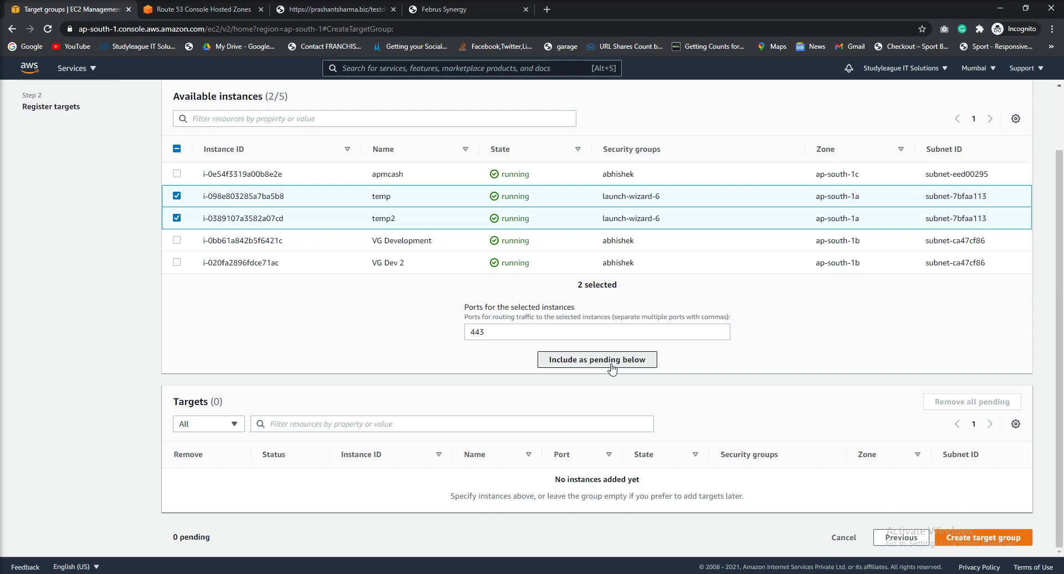
pyautogui.scroll(-1, 348, 483)
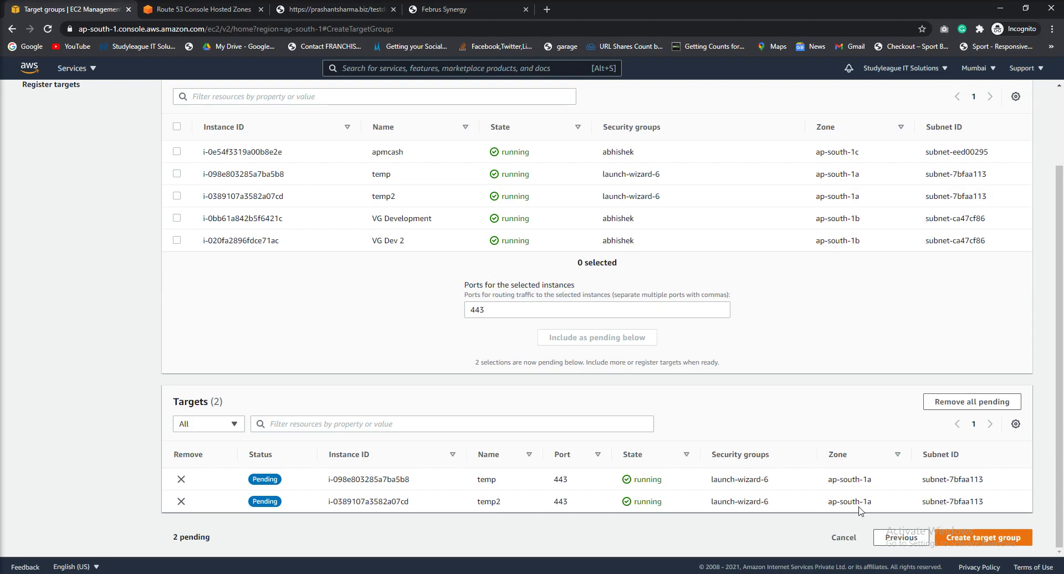
pyautogui.click(984, 537)
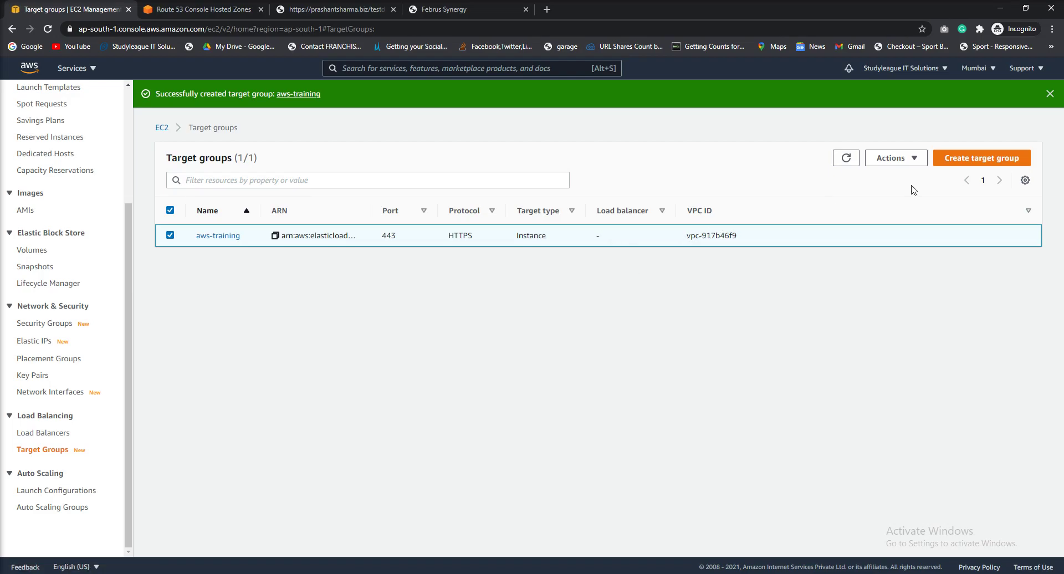
# Refresh the target groups list, open the aws-training group, and review its details and registered targets
pyautogui.click(846, 159)
pyautogui.click(227, 237)
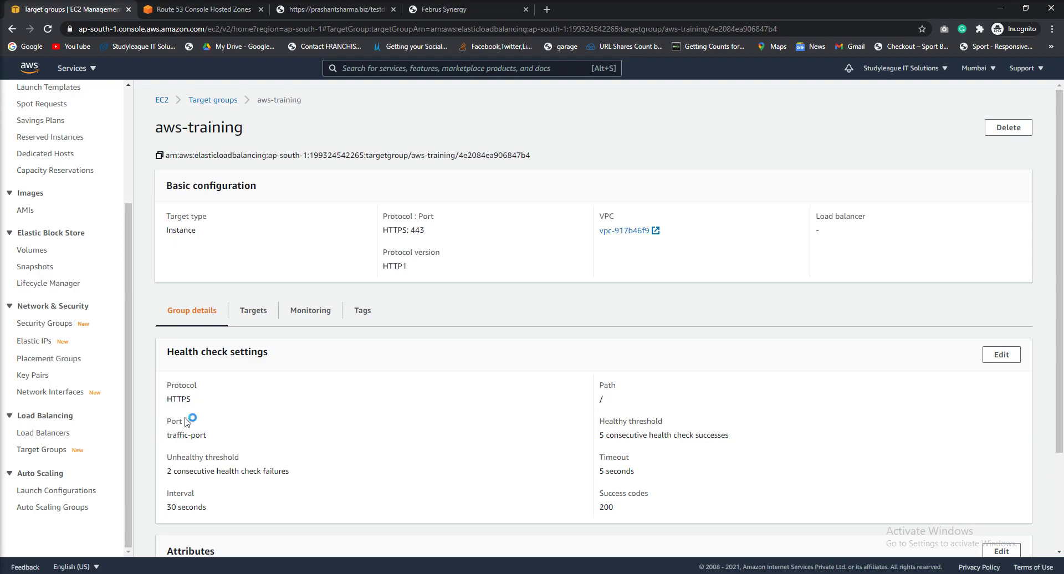
pyautogui.scroll(-3, 191, 421)
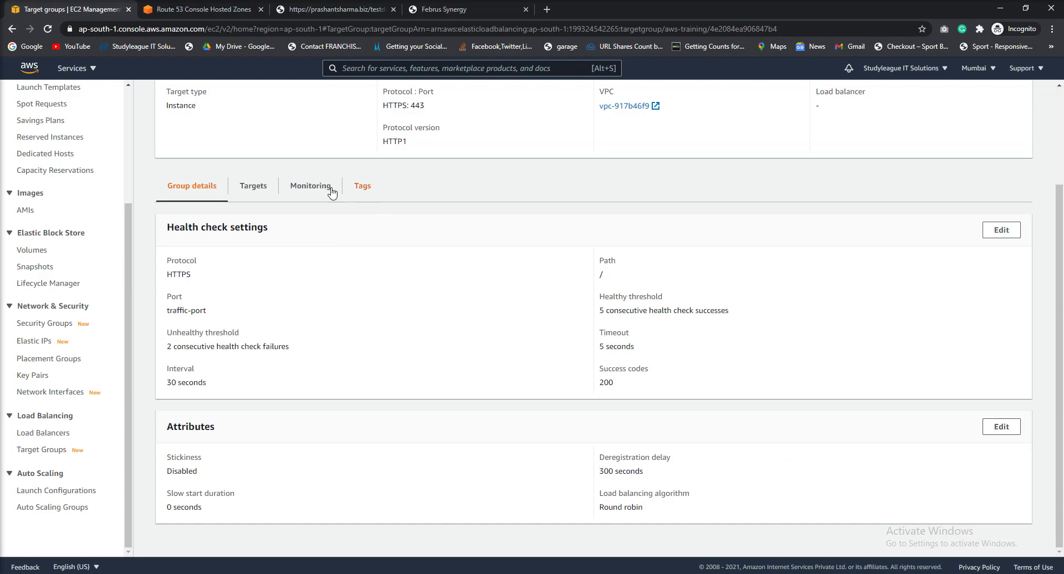
pyautogui.click(251, 189)
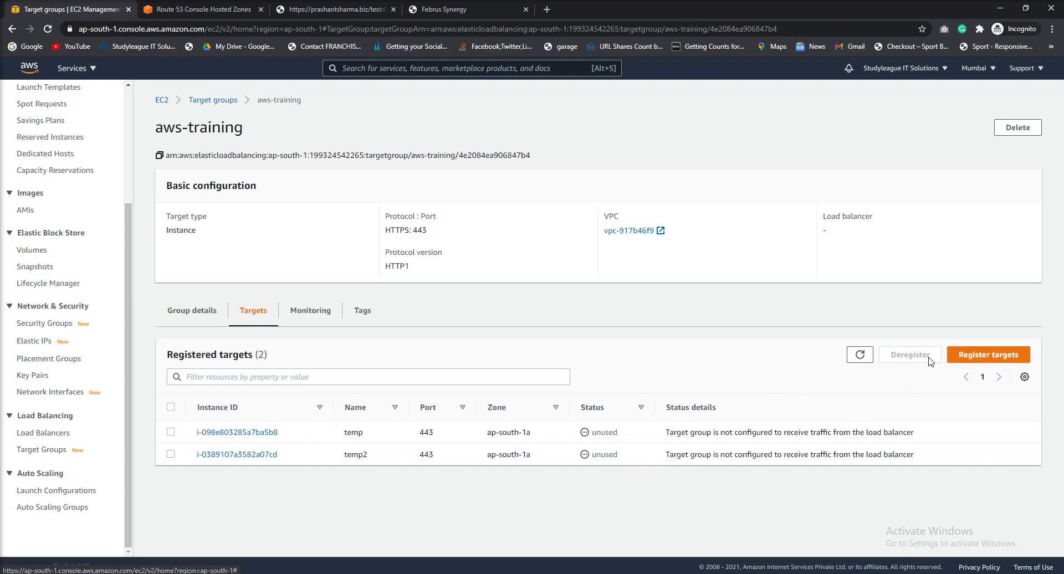
# Register the VG Development instance on port 443 as an additional target of the aws-training group
pyautogui.click(976, 357)
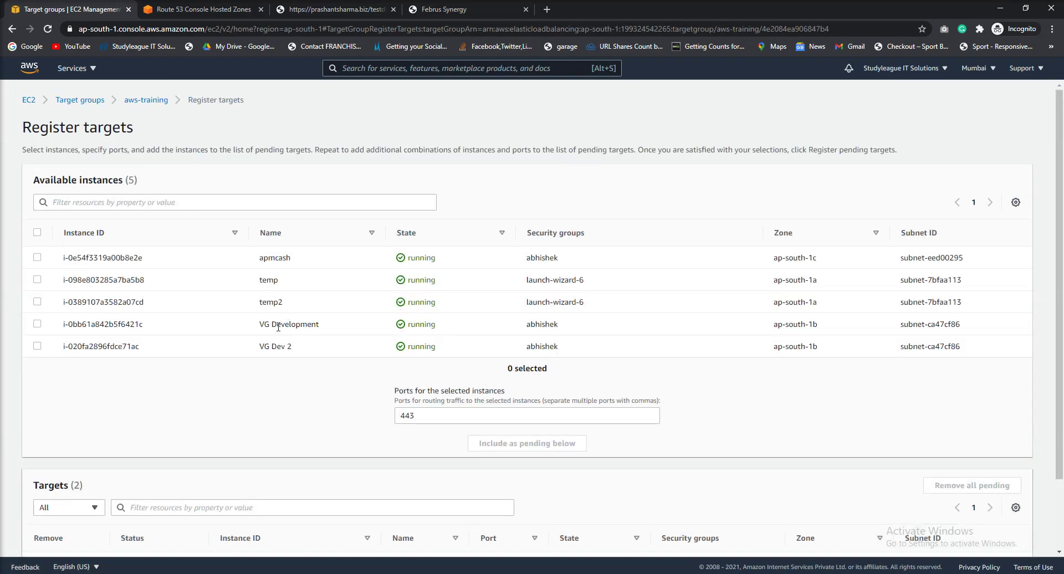
pyautogui.click(37, 324)
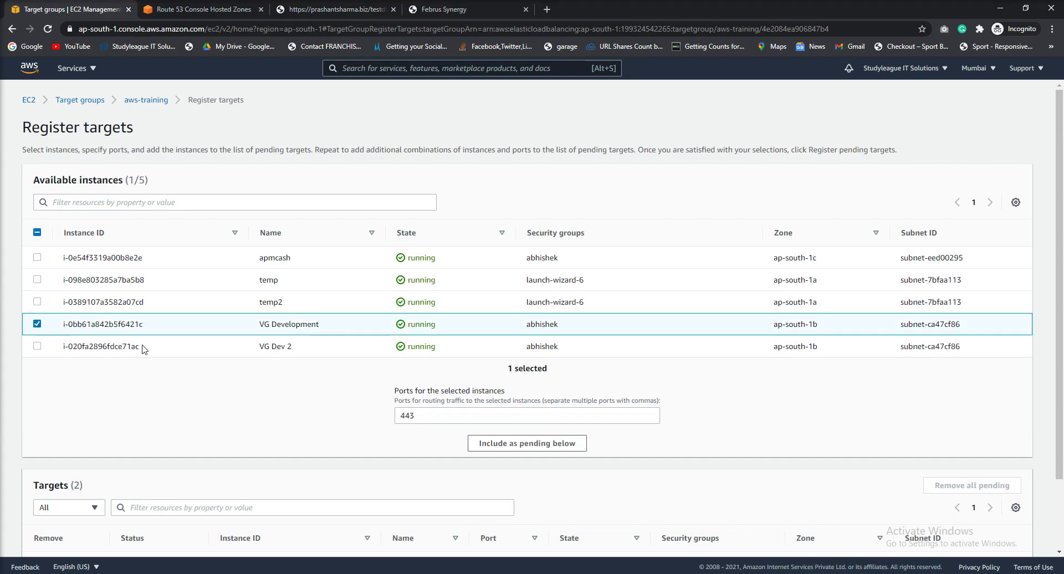
pyautogui.click(539, 451)
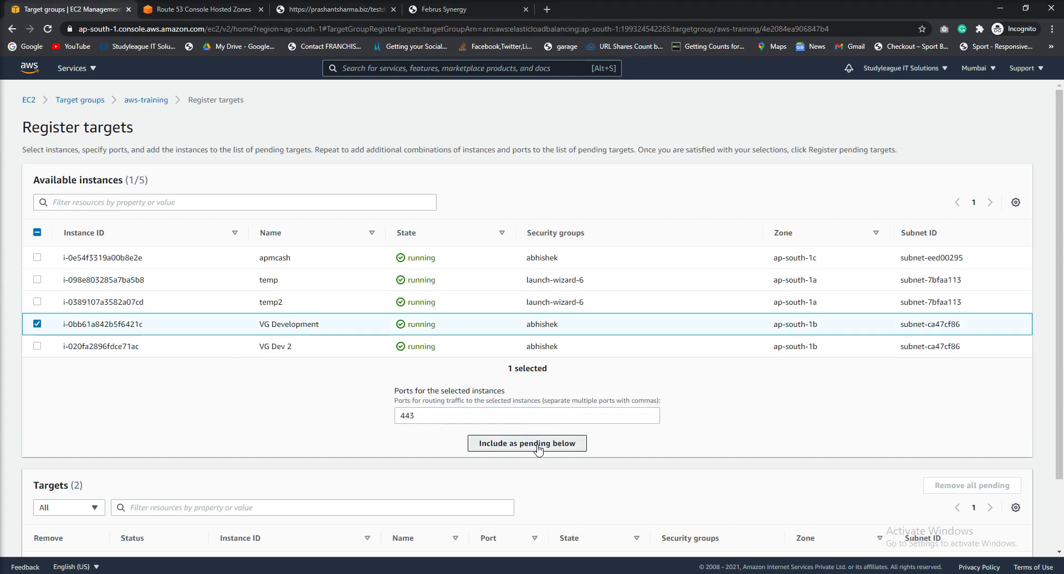
pyautogui.scroll(-3, 537, 450)
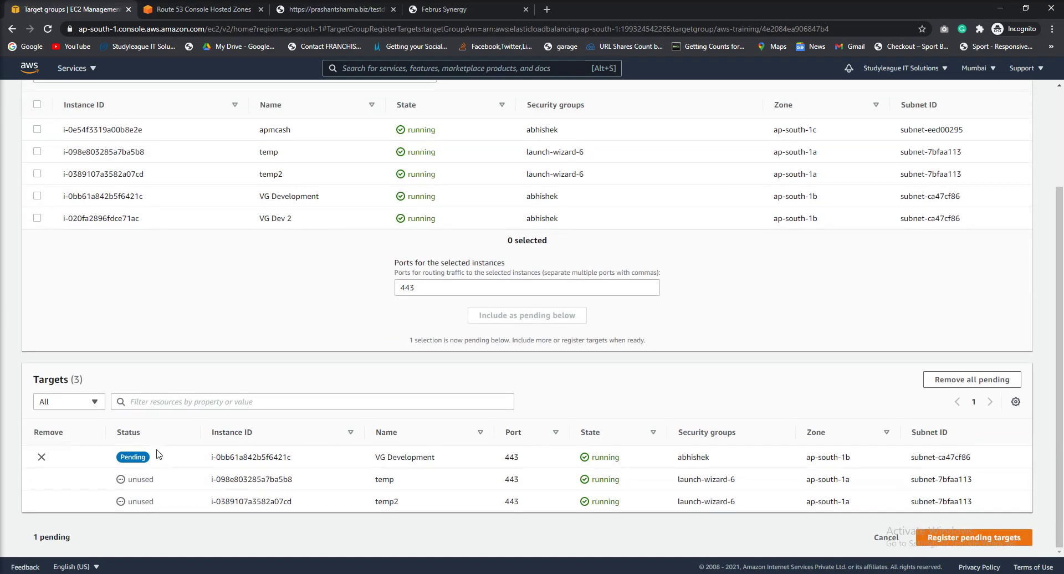
pyautogui.click(978, 541)
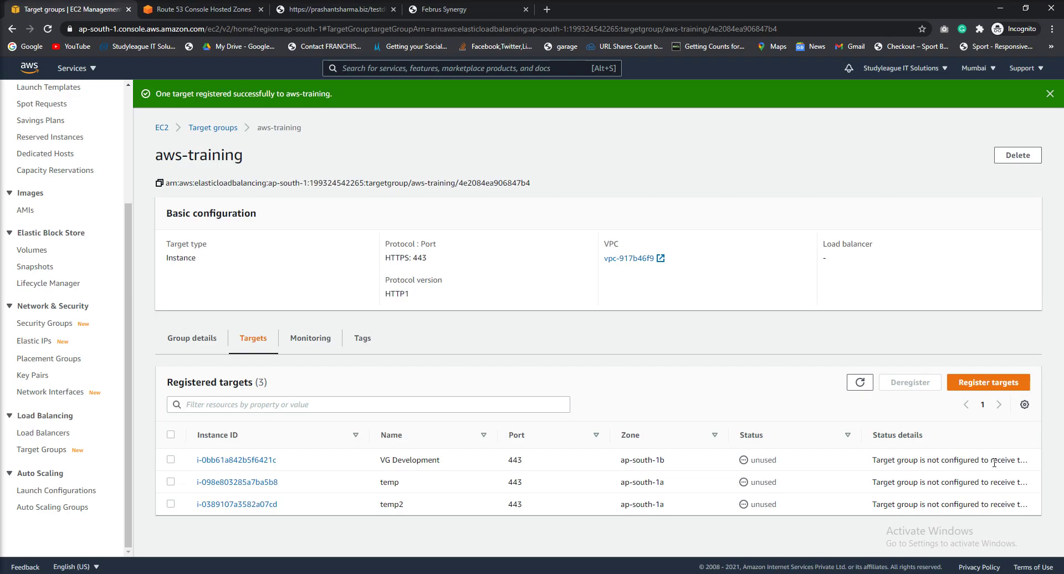
# Adjust the Status column's width in the registered targets table and deregister the VG Development instance
pyautogui.moveTo(862, 435); pyautogui.dragTo(644, 440)
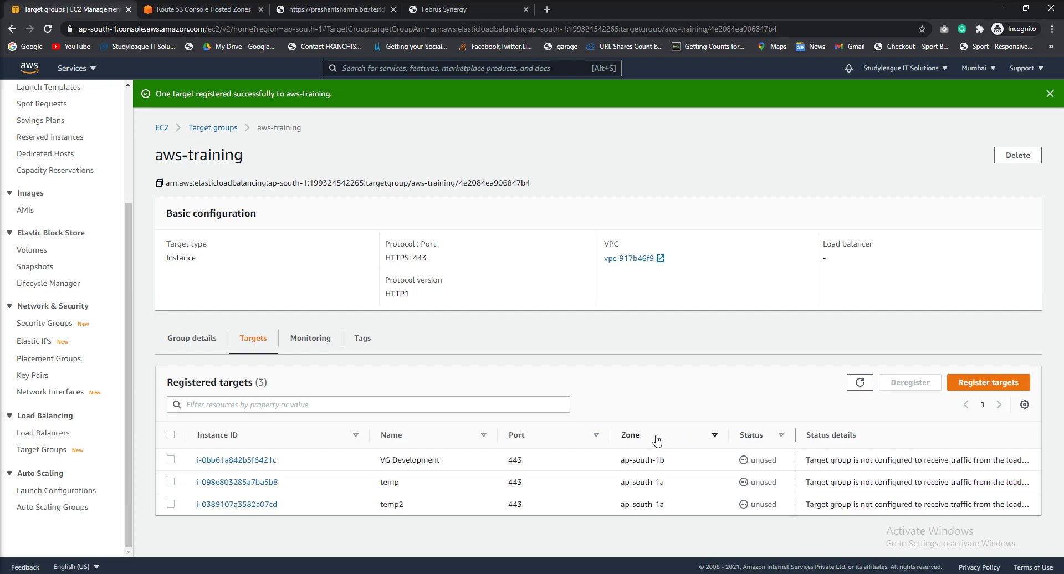
pyautogui.moveTo(796, 435); pyautogui.dragTo(842, 434)
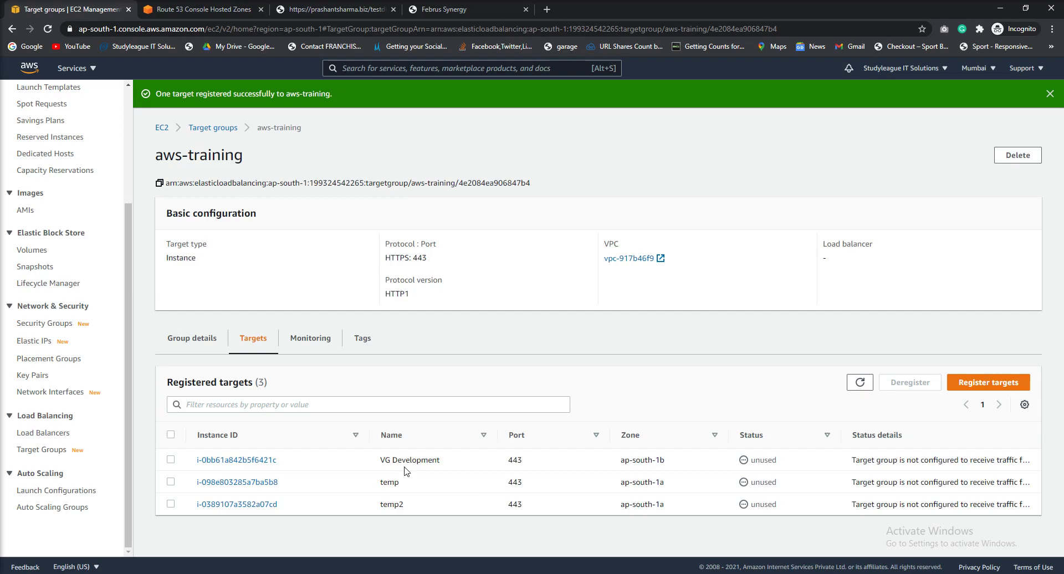
pyautogui.click(171, 460)
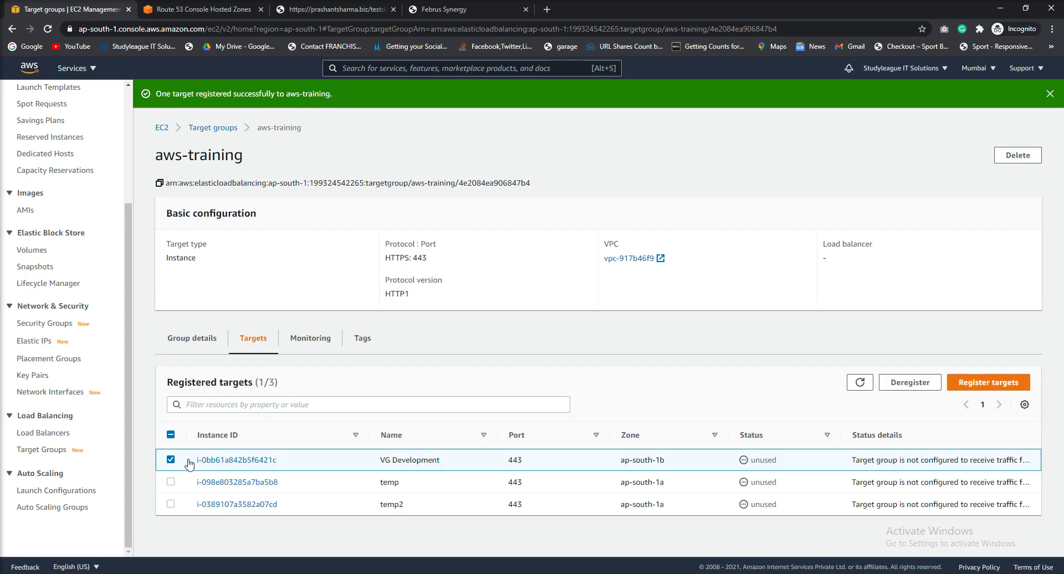
pyautogui.click(902, 387)
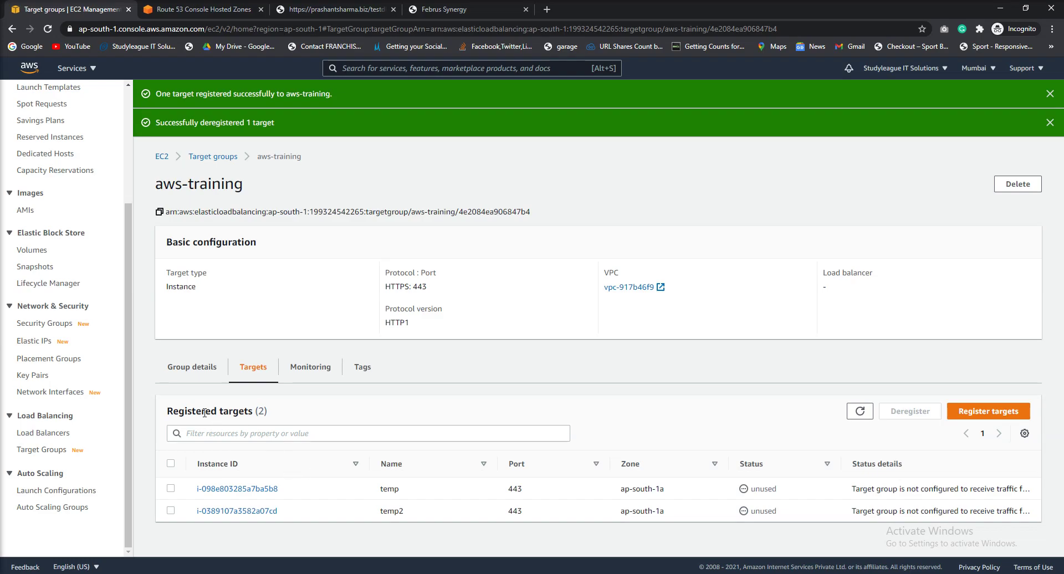
# Review the aws-training group's monitoring charts and tags, and return to the target groups list
pyautogui.click(309, 372)
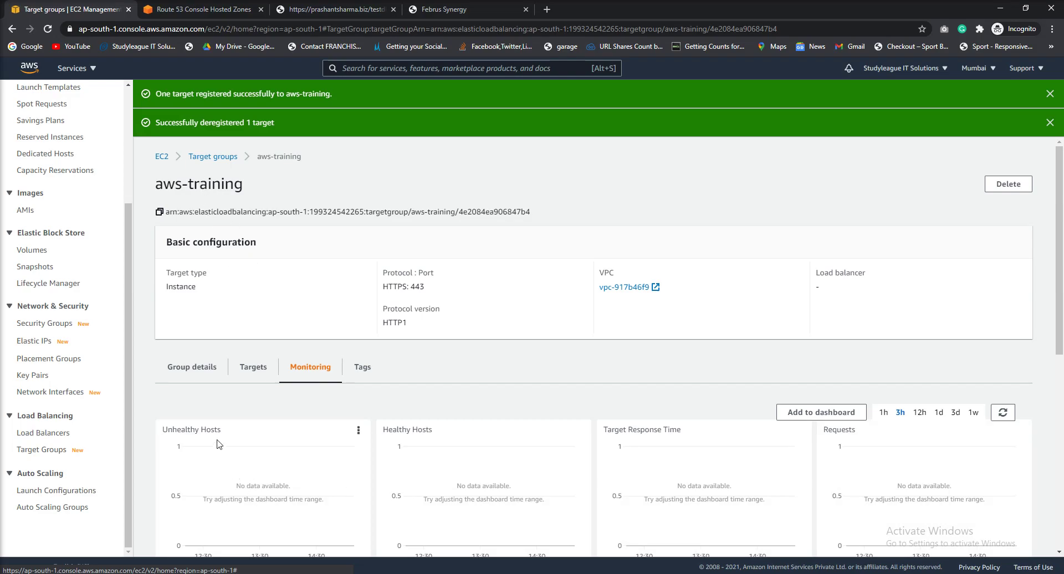
pyautogui.scroll(-2, 552, 443)
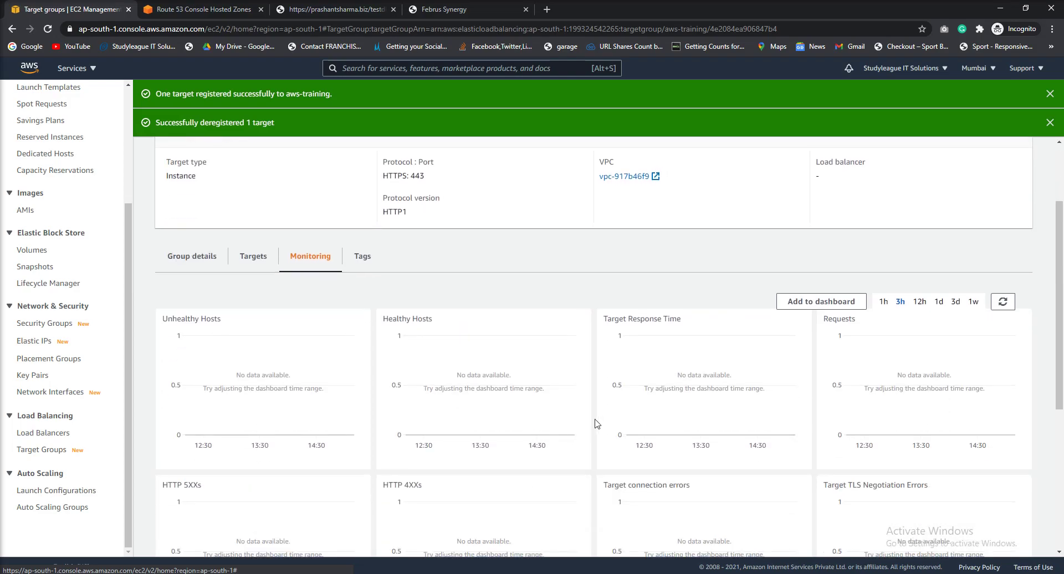
pyautogui.scroll(-5, 876, 422)
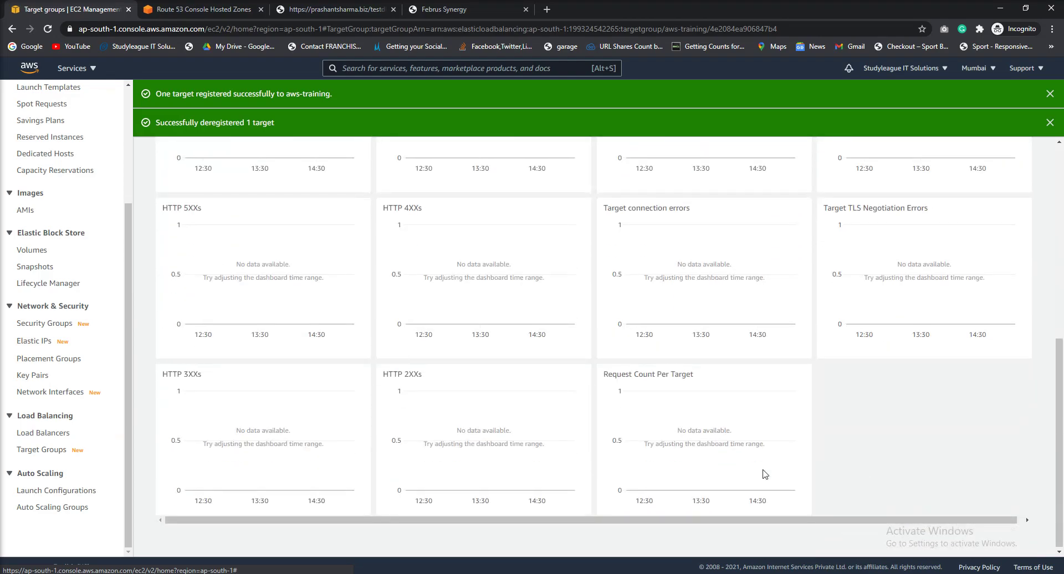
pyautogui.scroll(7, 716, 485)
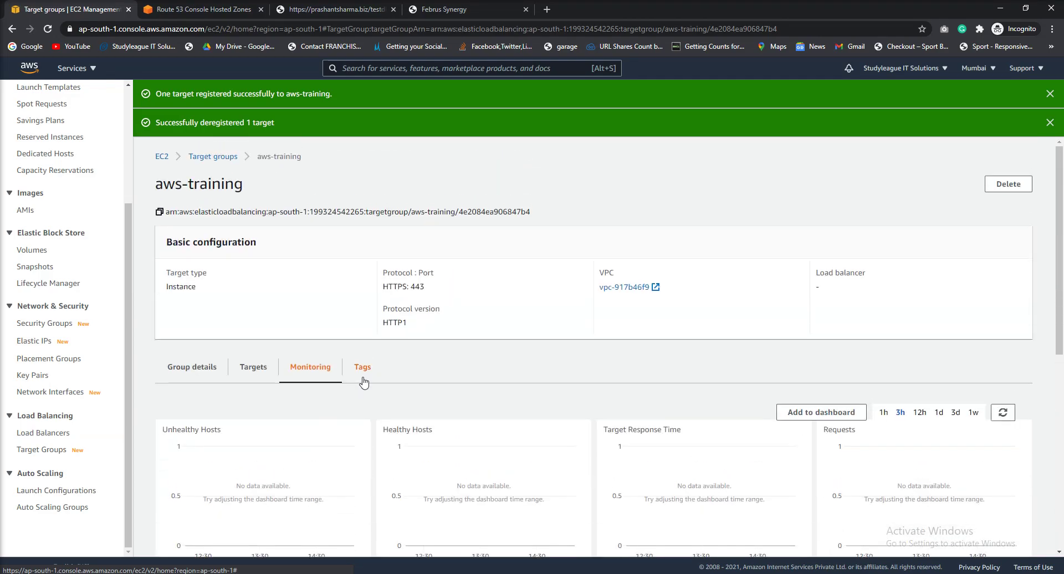
pyautogui.click(363, 379)
pyautogui.click(312, 371)
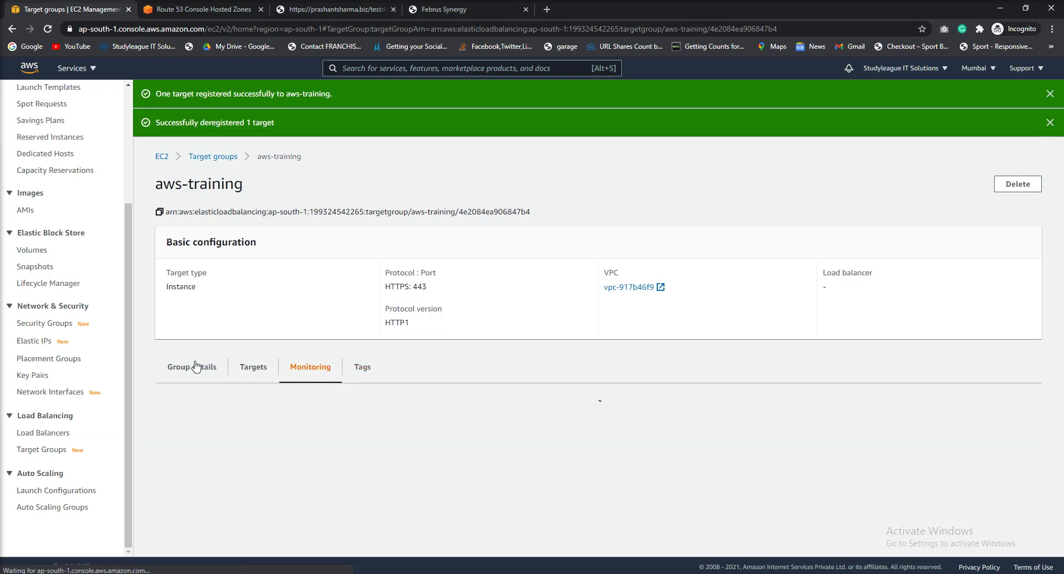
pyautogui.click(216, 158)
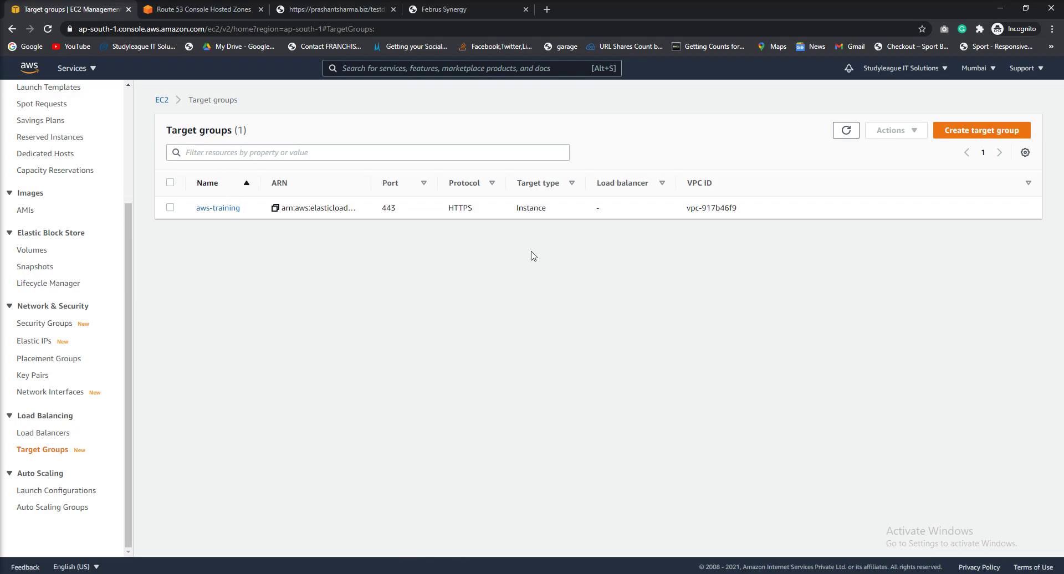
pyautogui.click(61, 436)
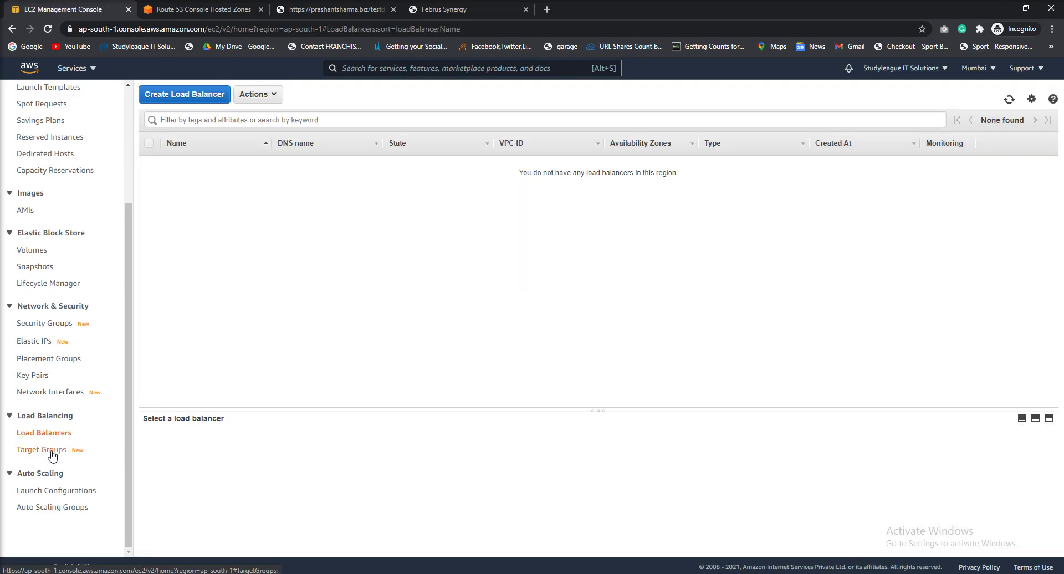
pyautogui.click(52, 453)
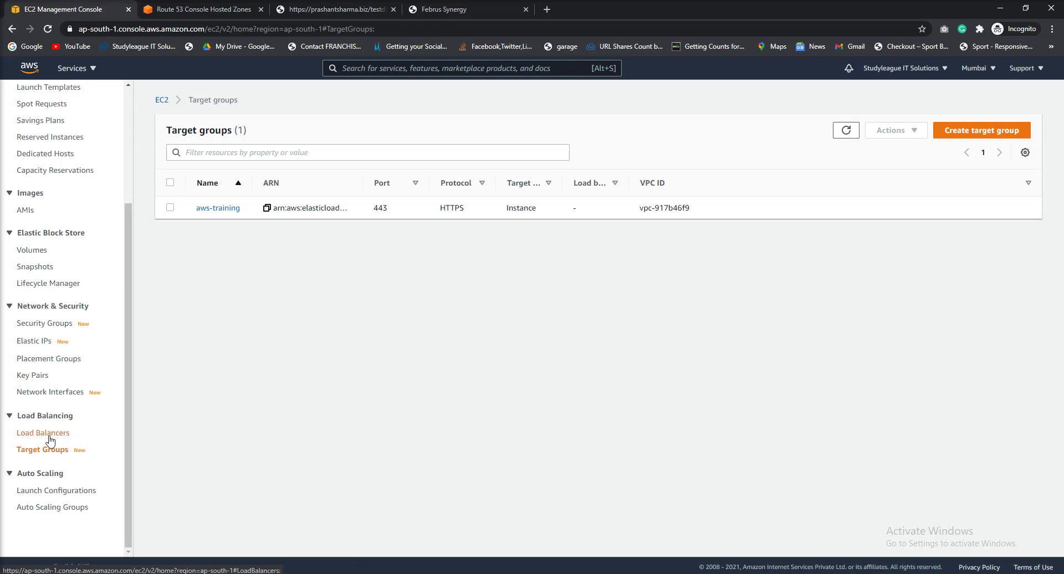
pyautogui.click(50, 440)
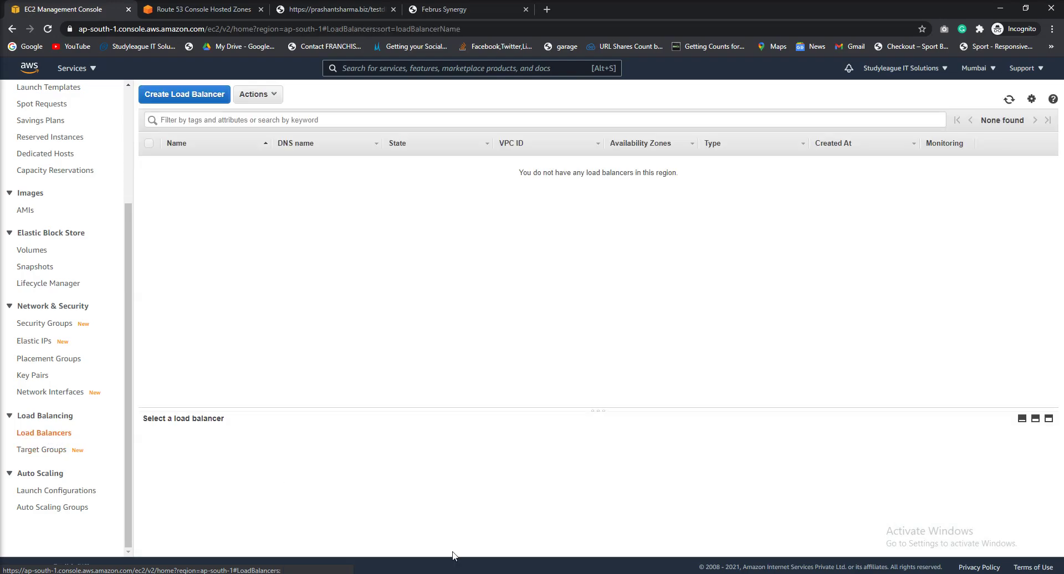
pyautogui.click(55, 451)
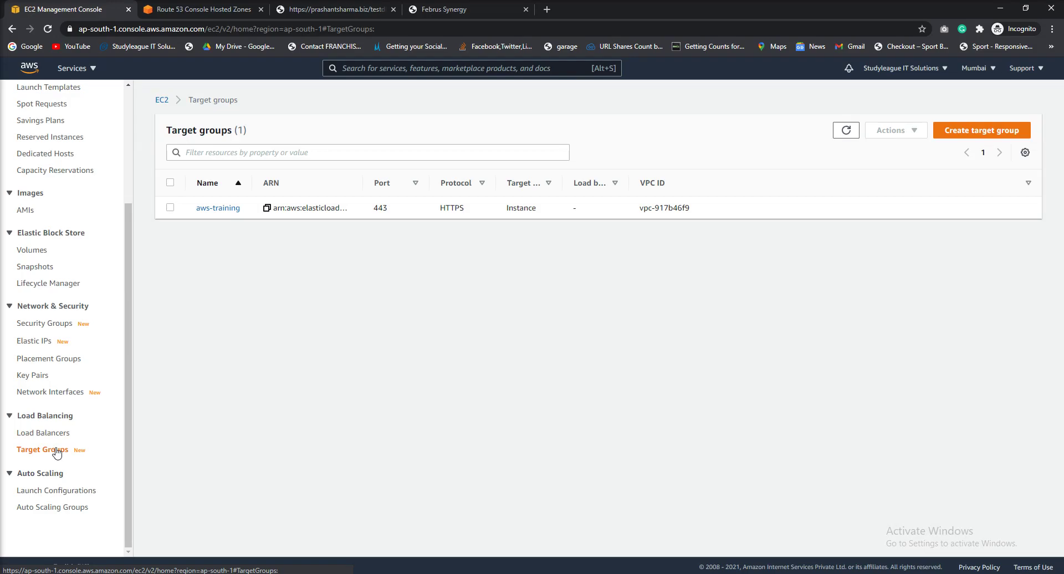
# Start creating a new load balancer of the Application Load Balancer type
pyautogui.click(53, 436)
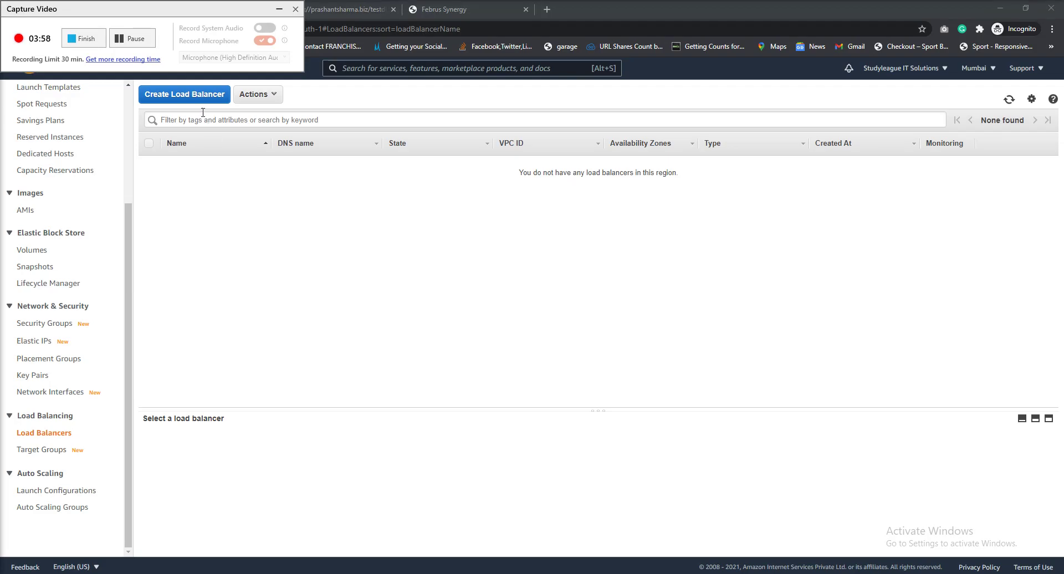
pyautogui.click(192, 96)
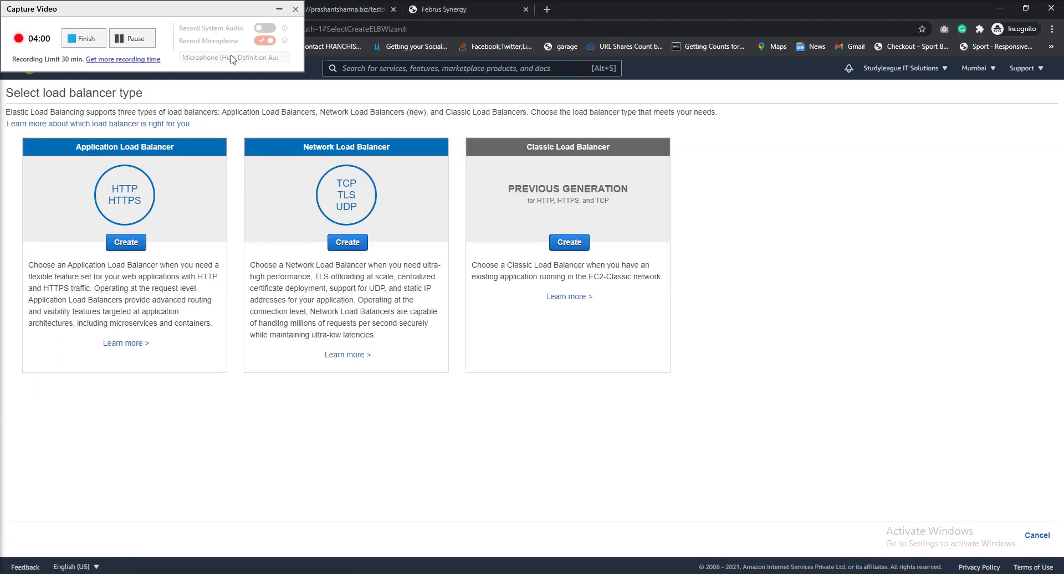
pyautogui.click(279, 9)
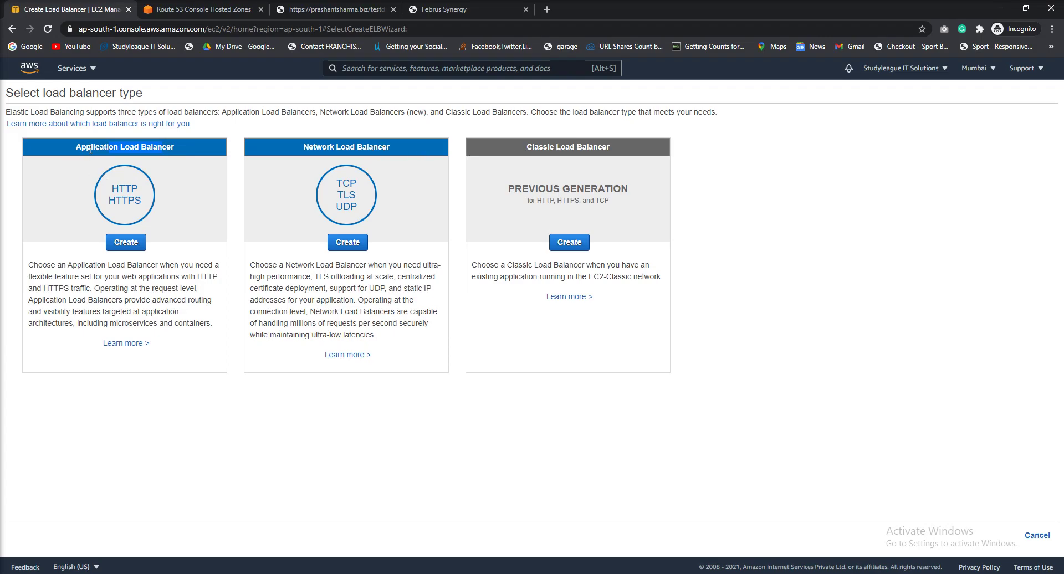
pyautogui.click(123, 244)
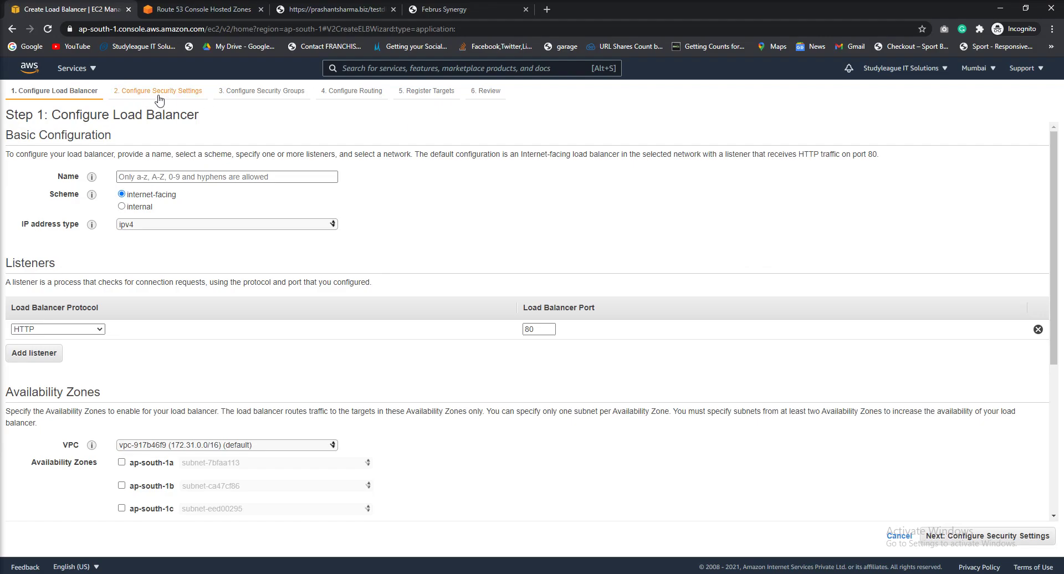
# Name the load balancer aws-training-LB and set its scheme to internet-facing
pyautogui.click(176, 177)
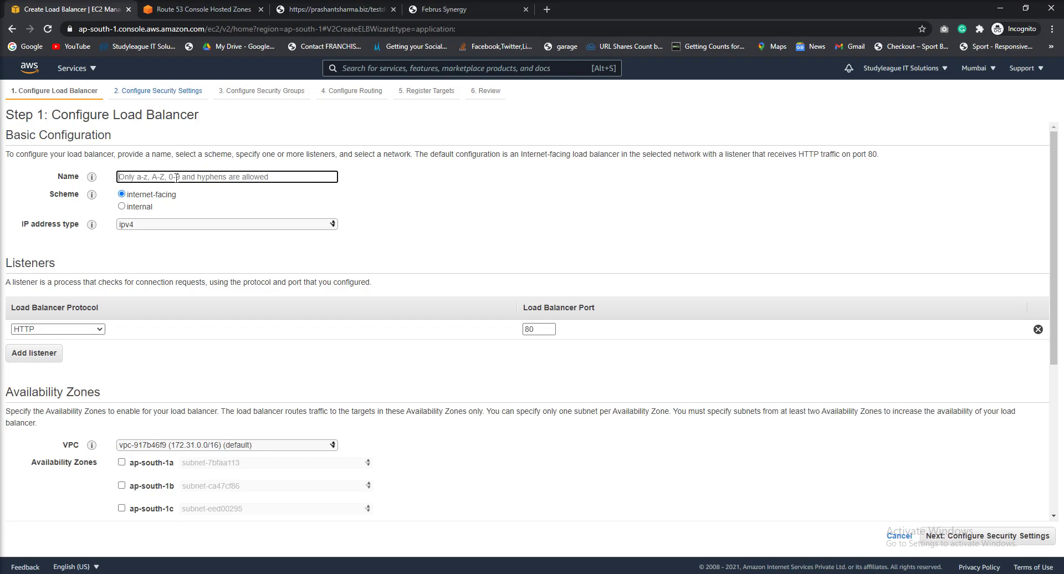
pyautogui.write('aws-training-la')
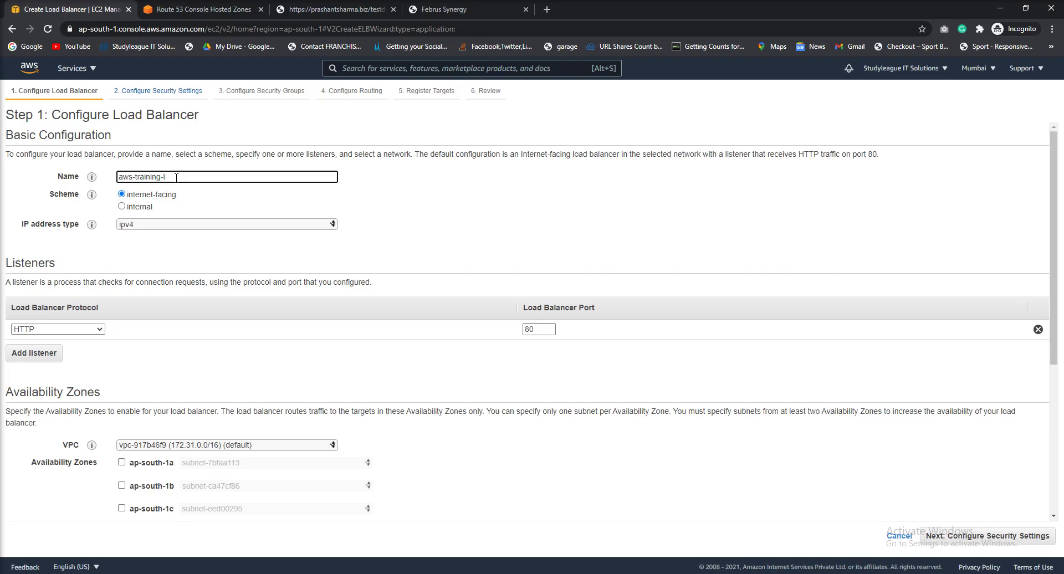
pyautogui.write('B')
pyautogui.click(123, 207)
pyautogui.click(122, 195)
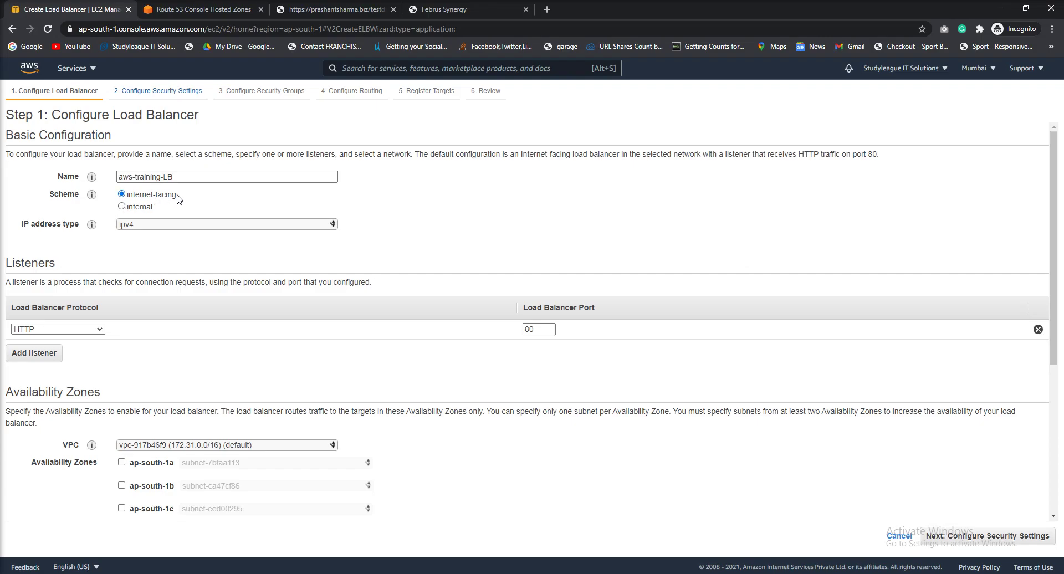
# Check the available IP address types for the load balancer and select ipv4
pyautogui.click(170, 225)
pyautogui.click(171, 233)
pyautogui.click(168, 224)
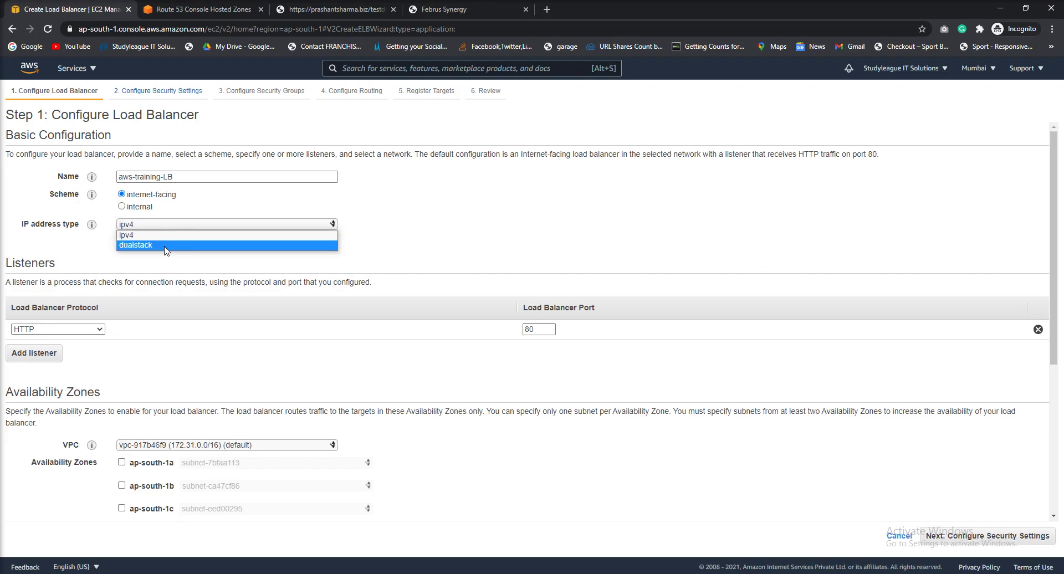
pyautogui.click(162, 235)
# Set the load balancer's listener protocol to HTTPS (Secure HTTP) on port 443
pyautogui.scroll(-2, 145, 264)
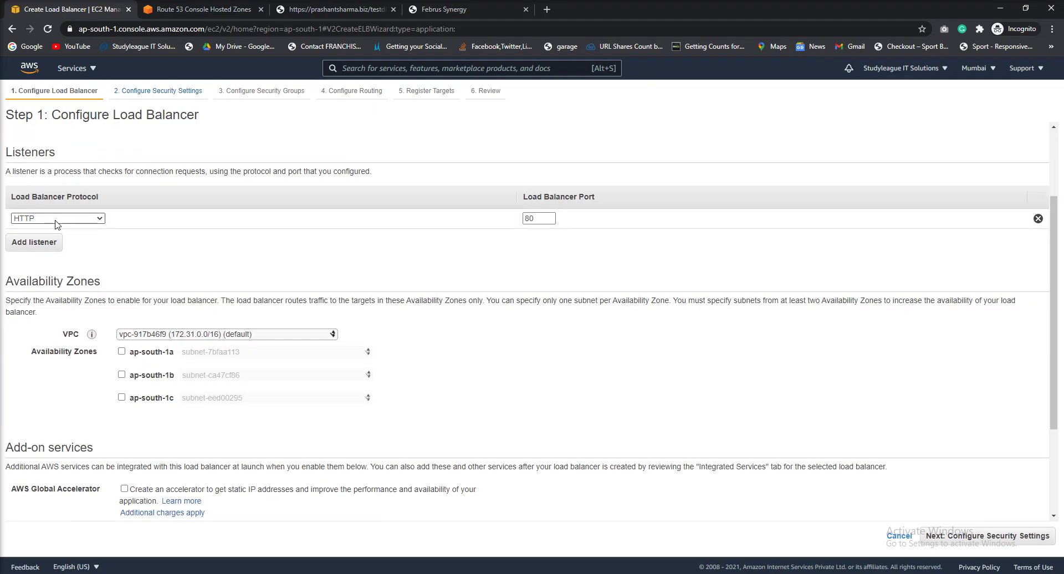
pyautogui.scroll(1, 56, 225)
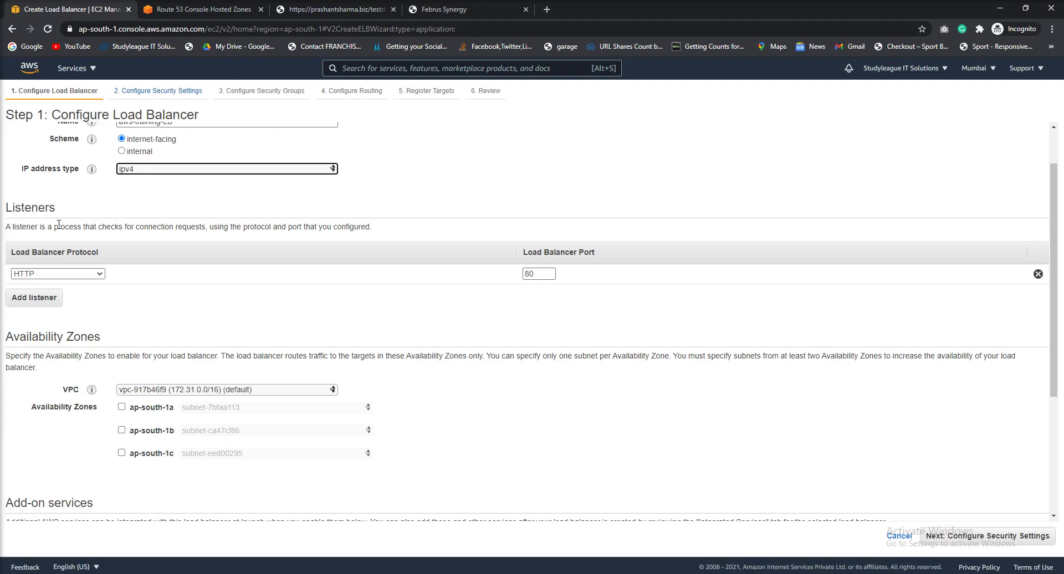
pyautogui.moveTo(30, 228); pyautogui.dragTo(361, 229)
pyautogui.click(361, 228)
pyautogui.click(56, 275)
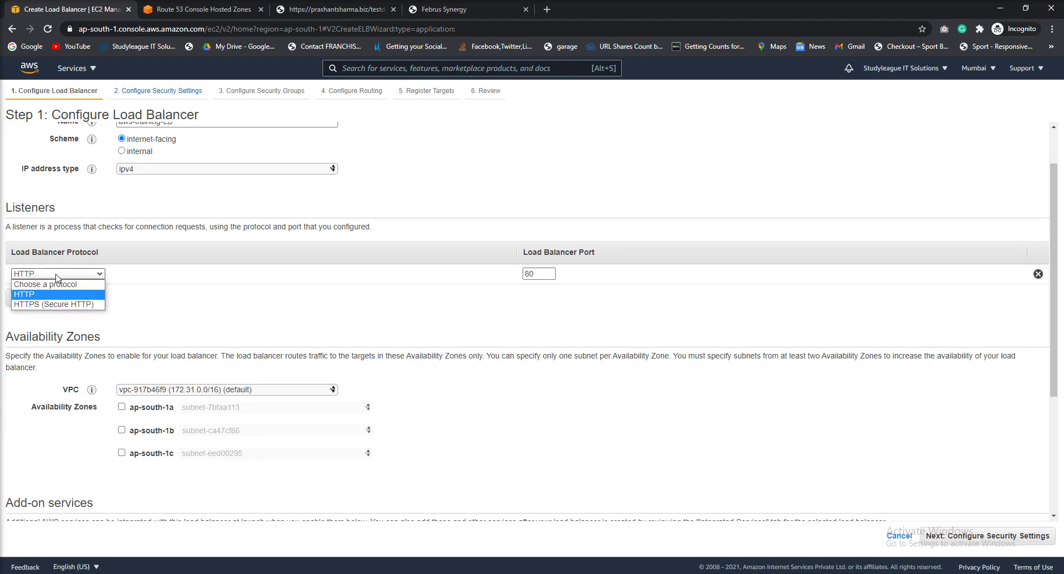
pyautogui.click(56, 304)
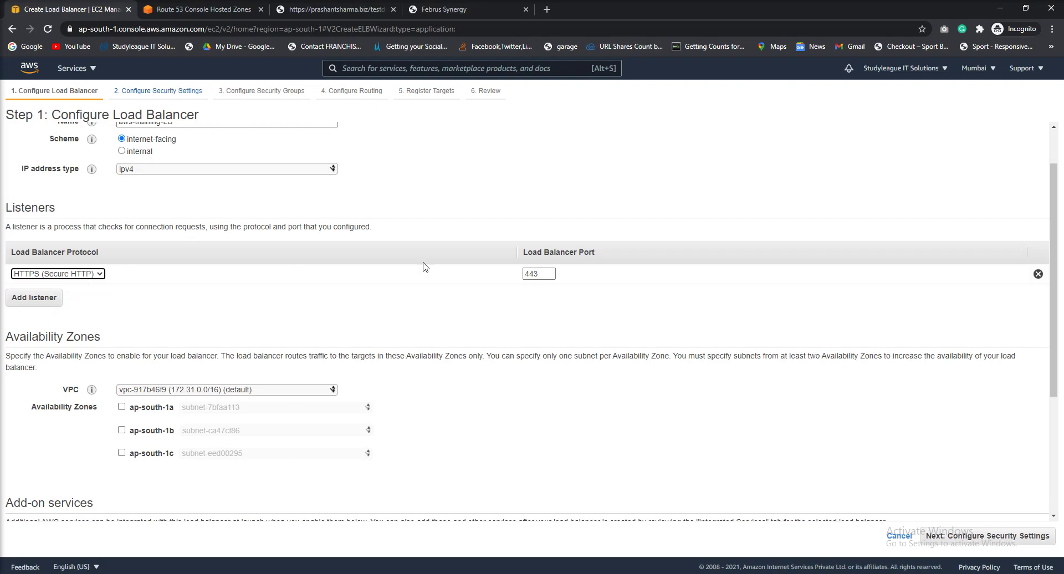
# Try out a second listener with the HTTP protocol on port 80 and remove it
pyautogui.click(25, 300)
pyautogui.click(56, 294)
pyautogui.click(33, 312)
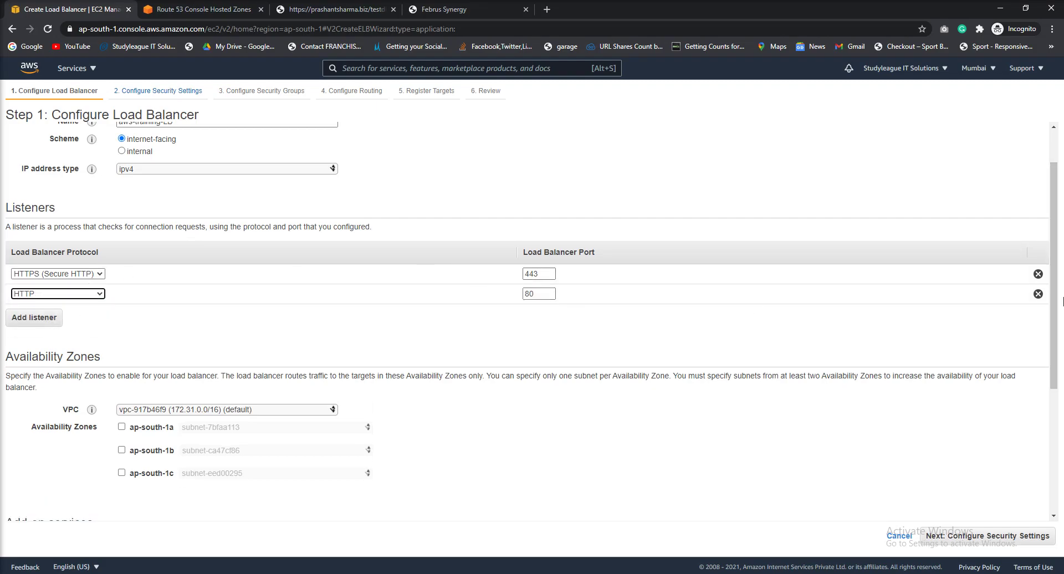
pyautogui.click(1038, 294)
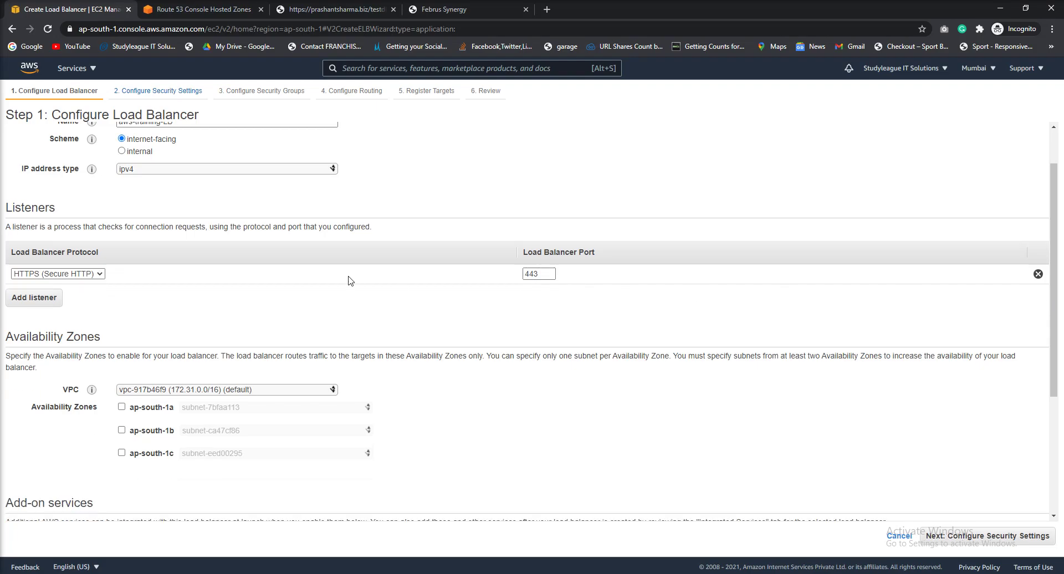
# Enable the ap-south-1a zone with subnet-7bfaa113 and the ap-south-1b zone with subnet-ca47cf86 for the load balancer
pyautogui.scroll(-2, 41, 332)
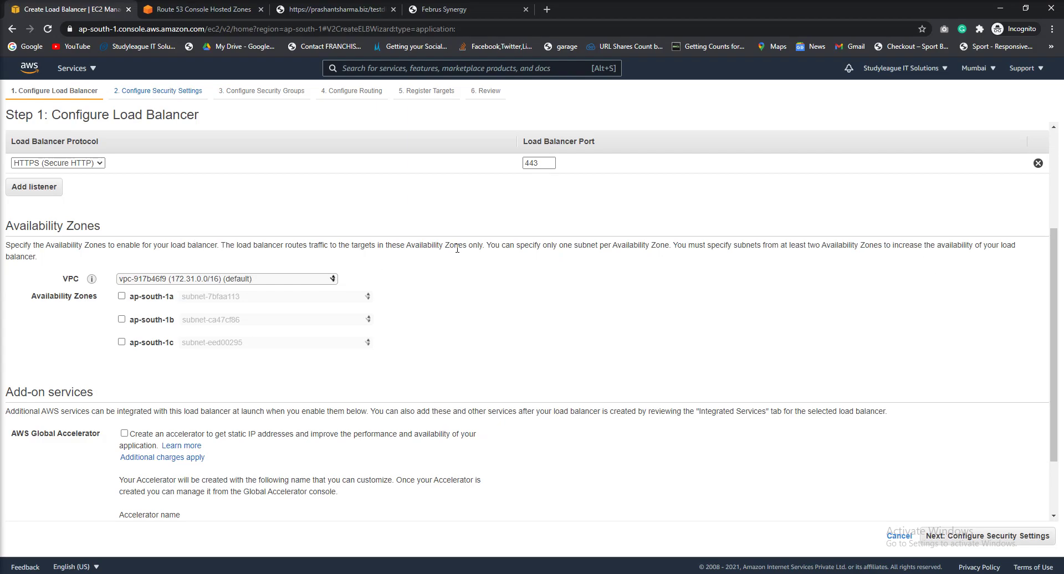
pyautogui.click(122, 297)
pyautogui.click(233, 297)
pyautogui.click(232, 308)
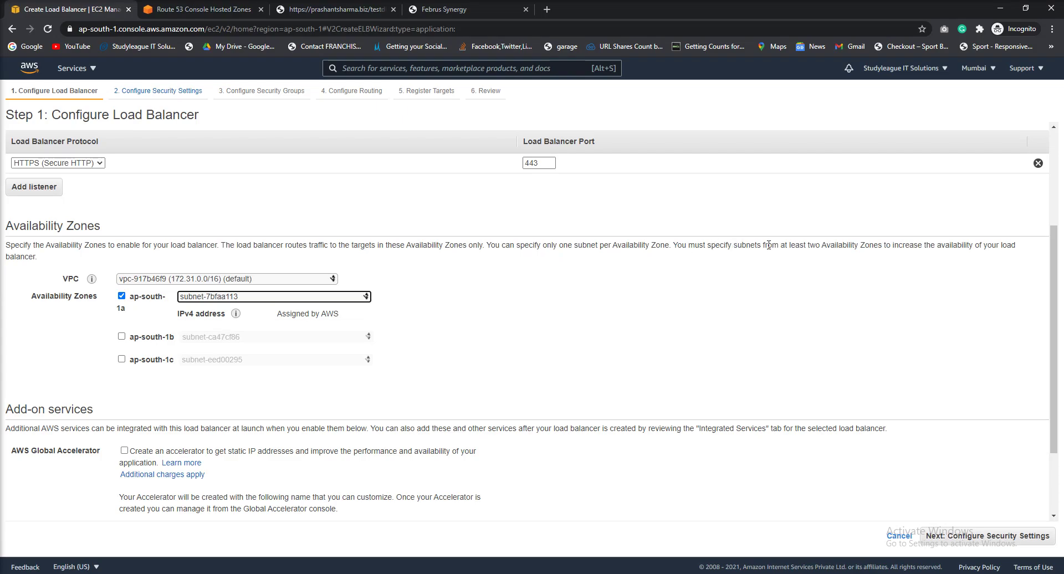
pyautogui.click(121, 336)
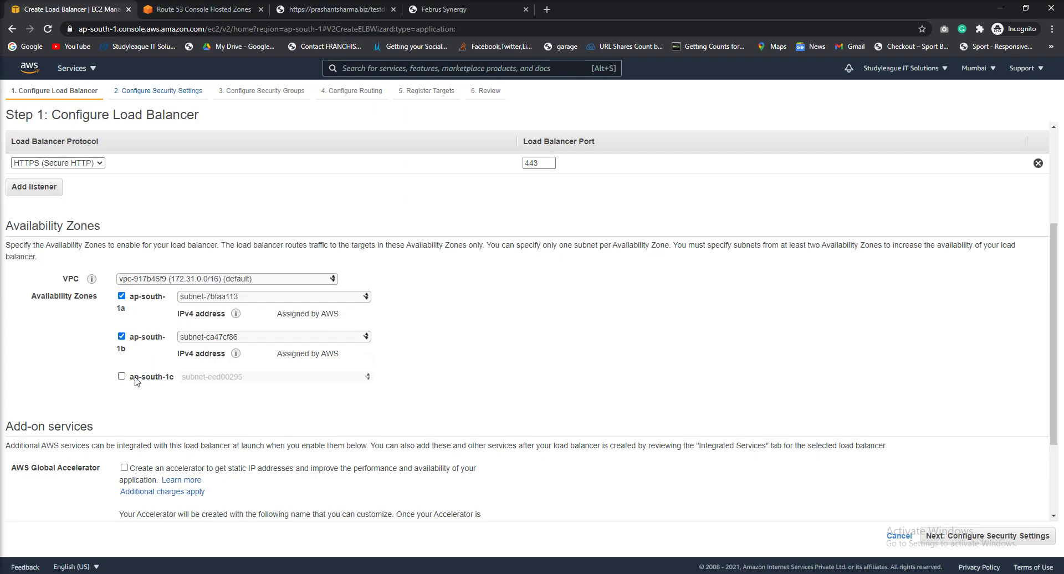
# Look over the add-on services, leave AWS Global Accelerator disabled, and proceed to configuring the security settings
pyautogui.scroll(-1, 138, 383)
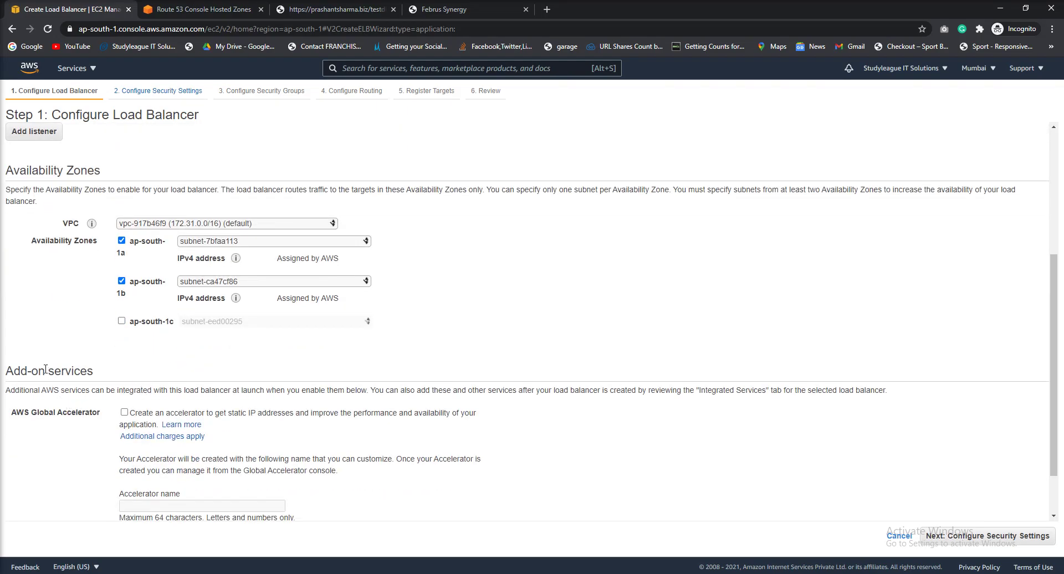
pyautogui.moveTo(45, 371); pyautogui.dragTo(155, 370)
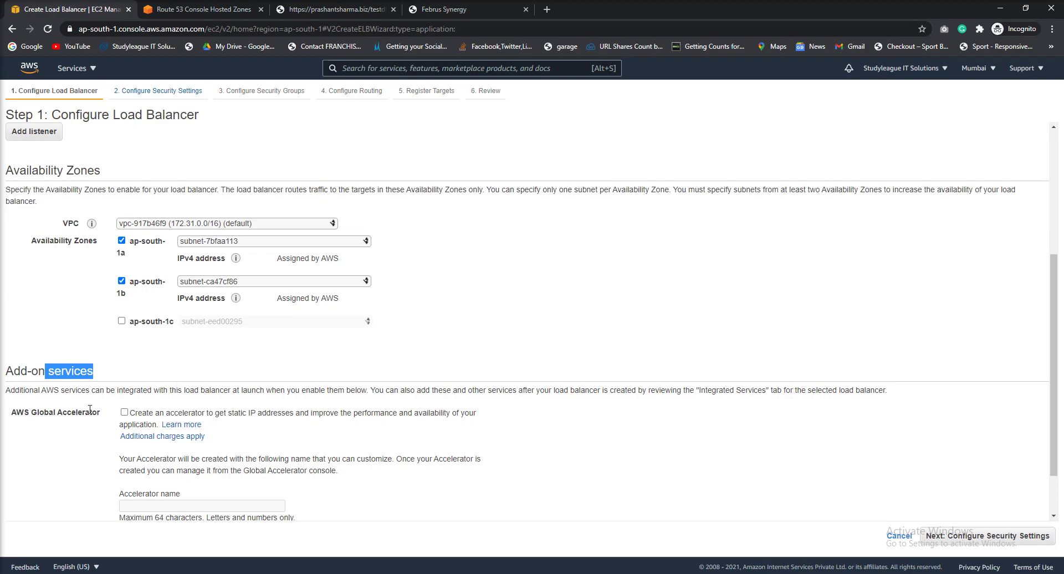
pyautogui.scroll(-1, 189, 479)
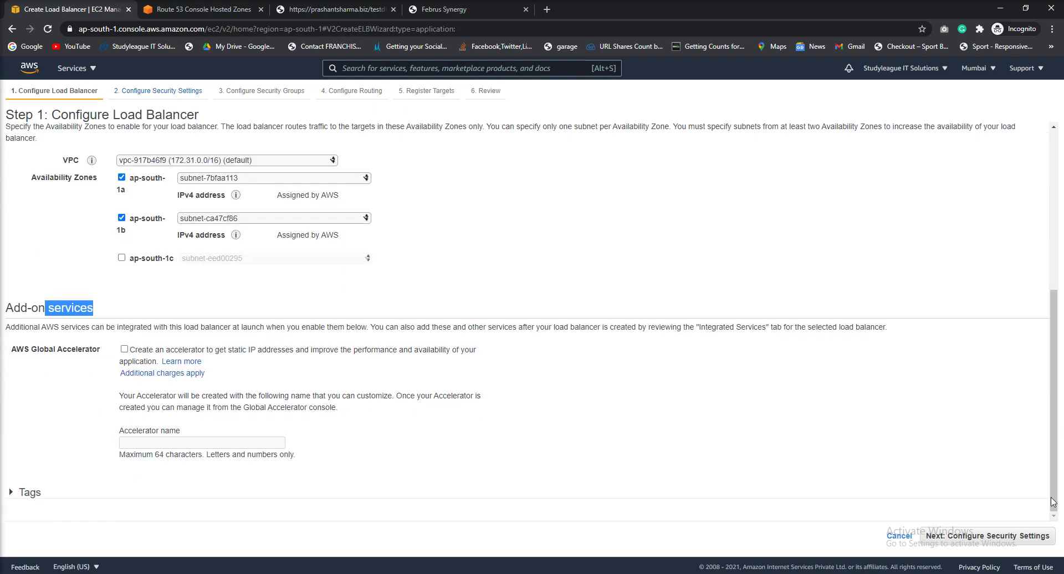
pyautogui.click(972, 541)
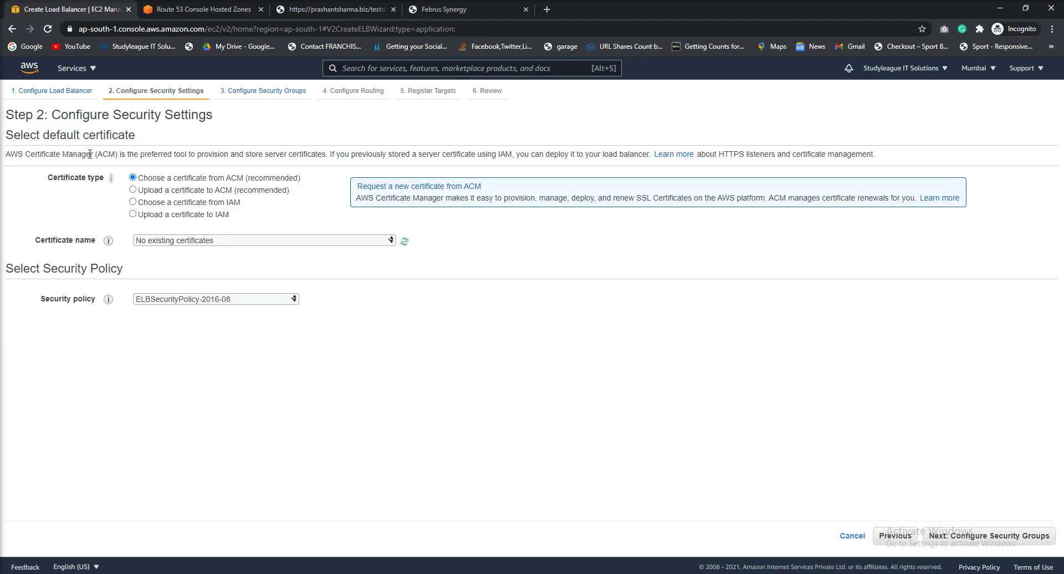
# Check the certificate name options for the ACM certificate type and start requesting a new certificate from ACM
pyautogui.moveTo(113, 179)
pyautogui.click(211, 242)
pyautogui.click(211, 253)
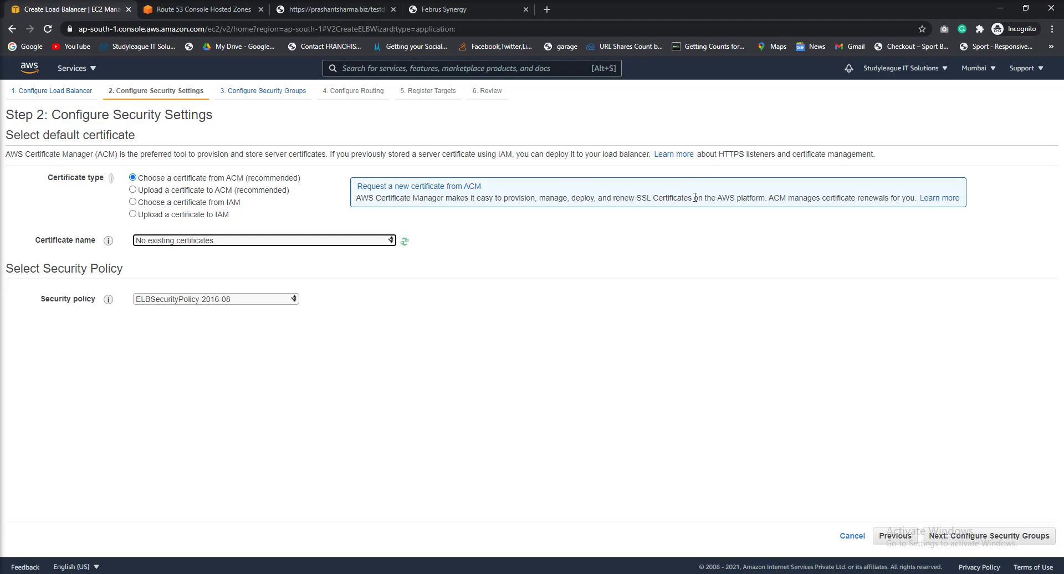
pyautogui.click(447, 189)
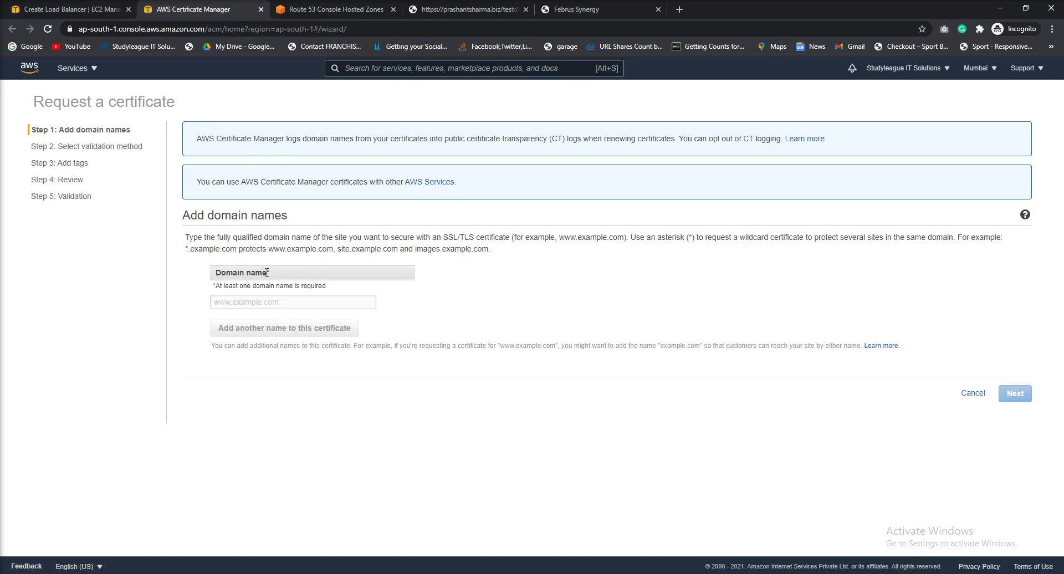
# Enter the site's www domain as the certificate's domain name and add an entry for another name
pyautogui.click(288, 302)
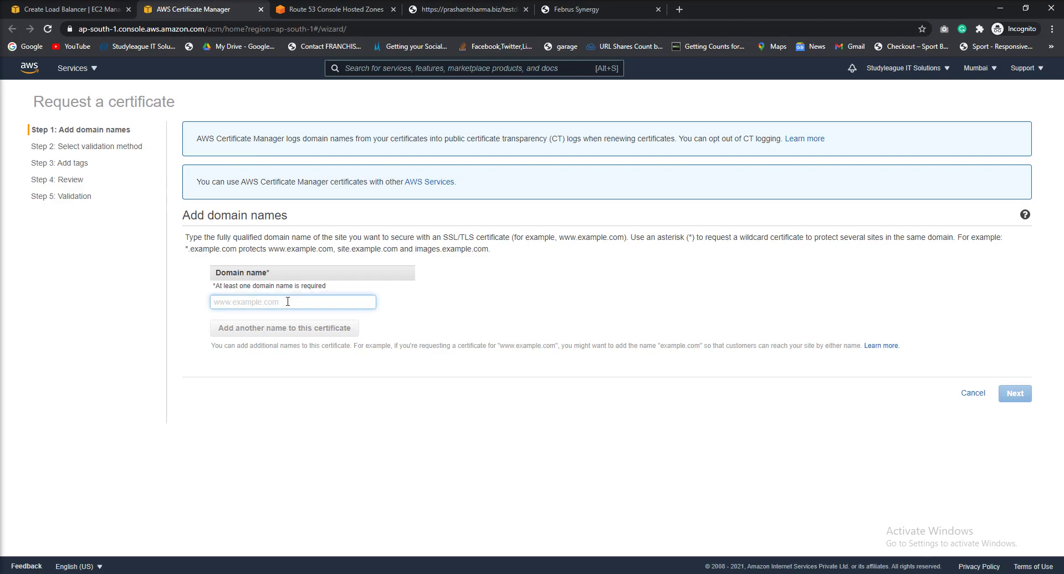
pyautogui.write('www.prahasha')
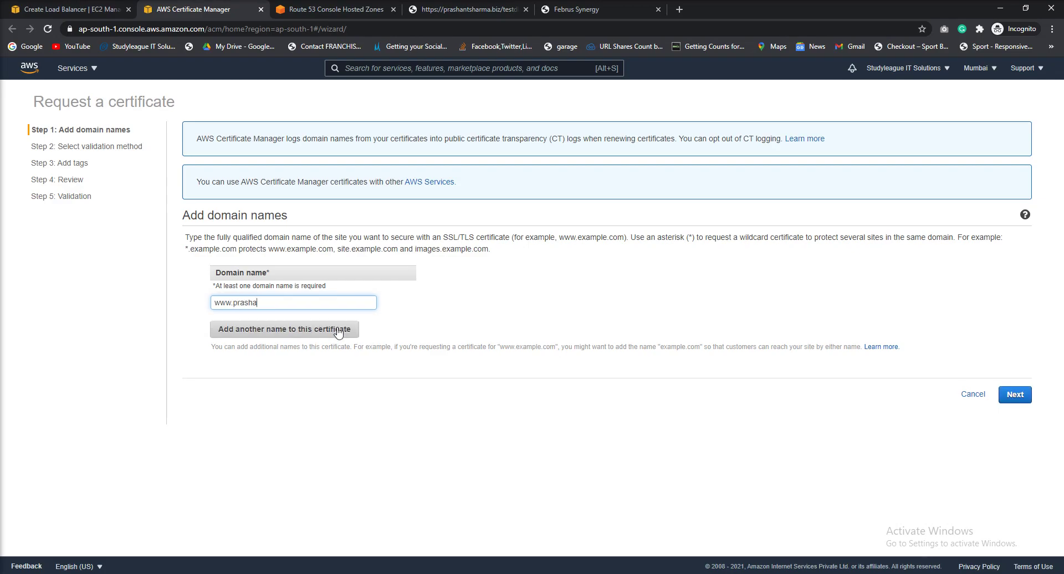
pyautogui.write('tnntsharma.biz')
pyautogui.click(325, 331)
pyautogui.click(322, 324)
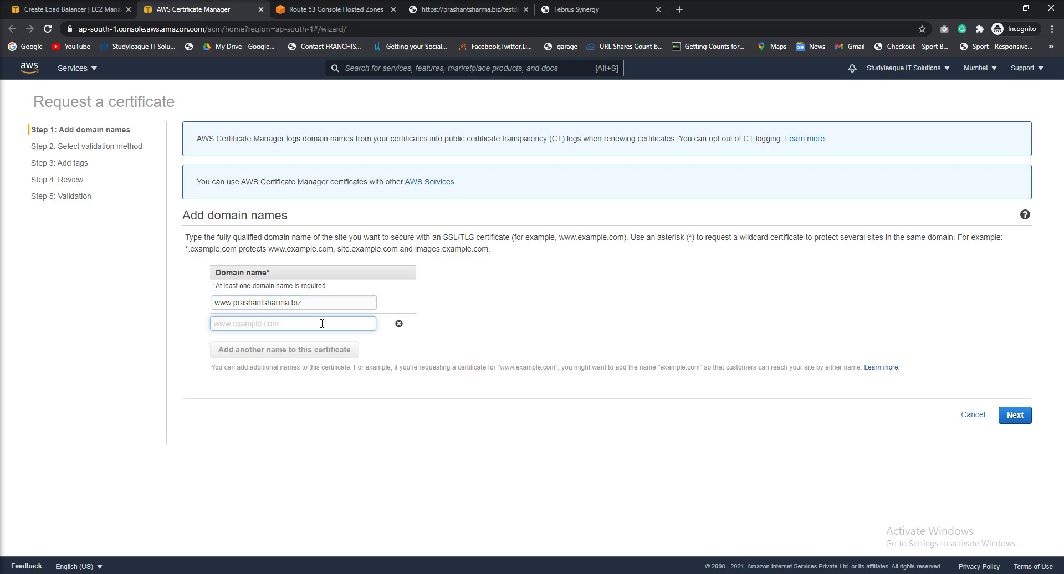
pyautogui.write('wwww')
pyautogui.press('BackSpace')
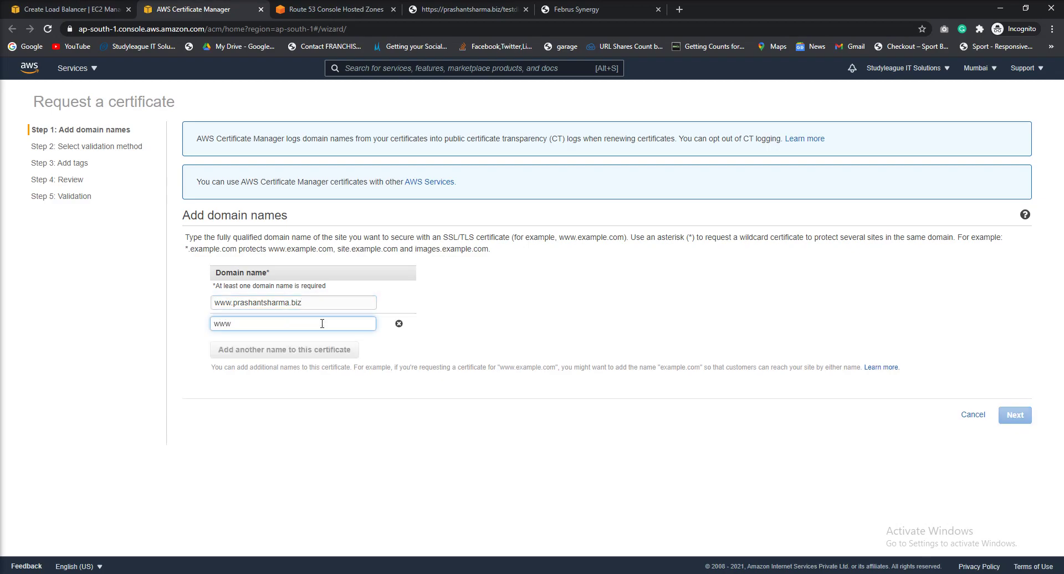
pyautogui.write('.temp')
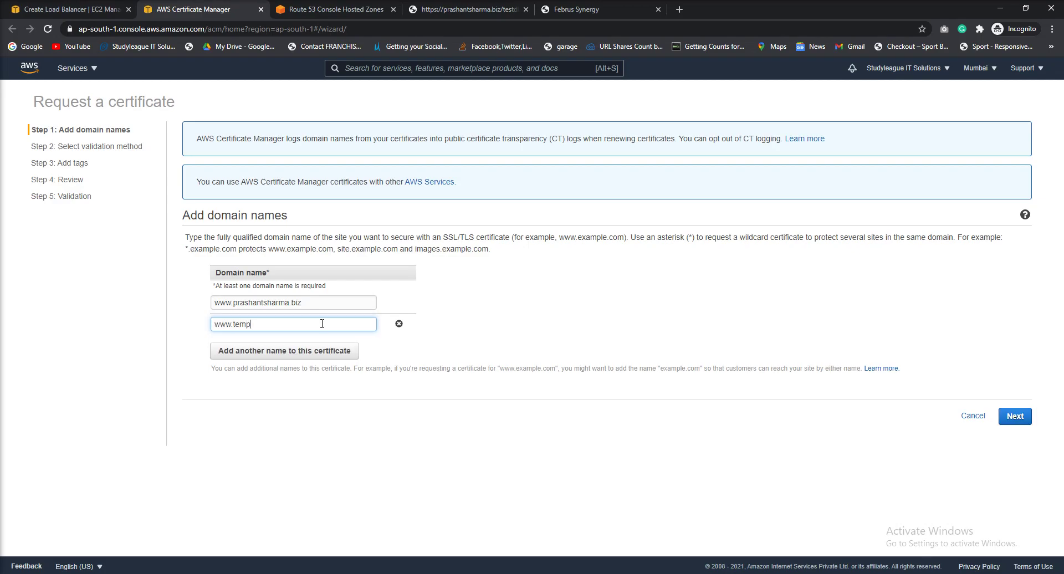
pyautogui.write('.')
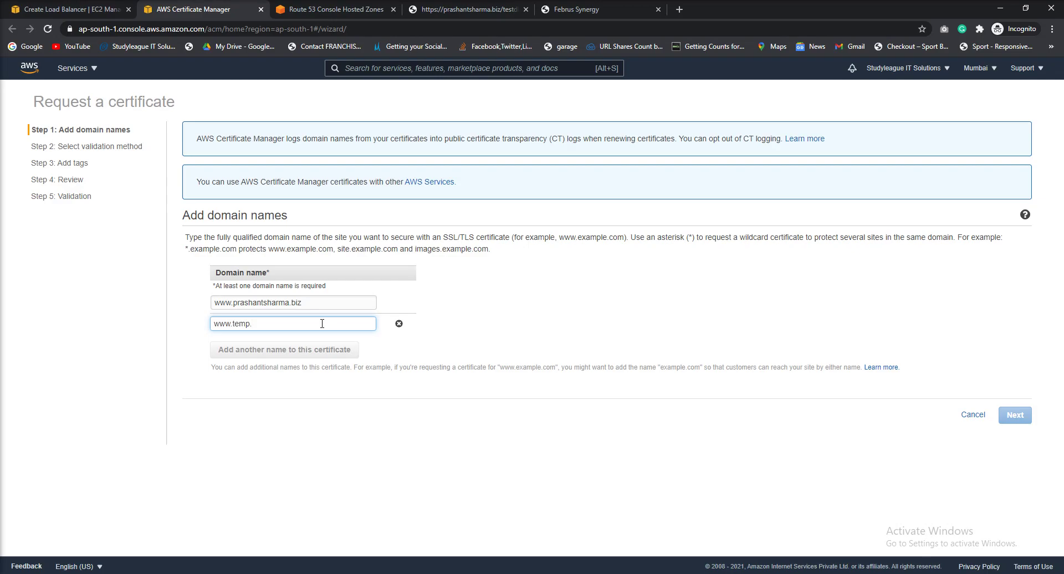
pyautogui.write('prashantsharma')
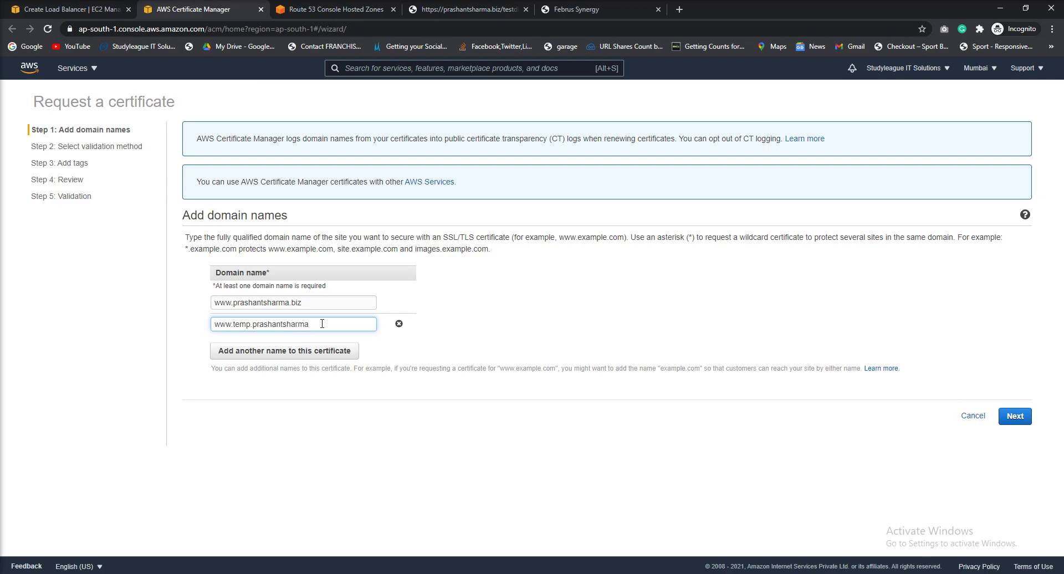
pyautogui.write('.biz')
pyautogui.click(332, 303)
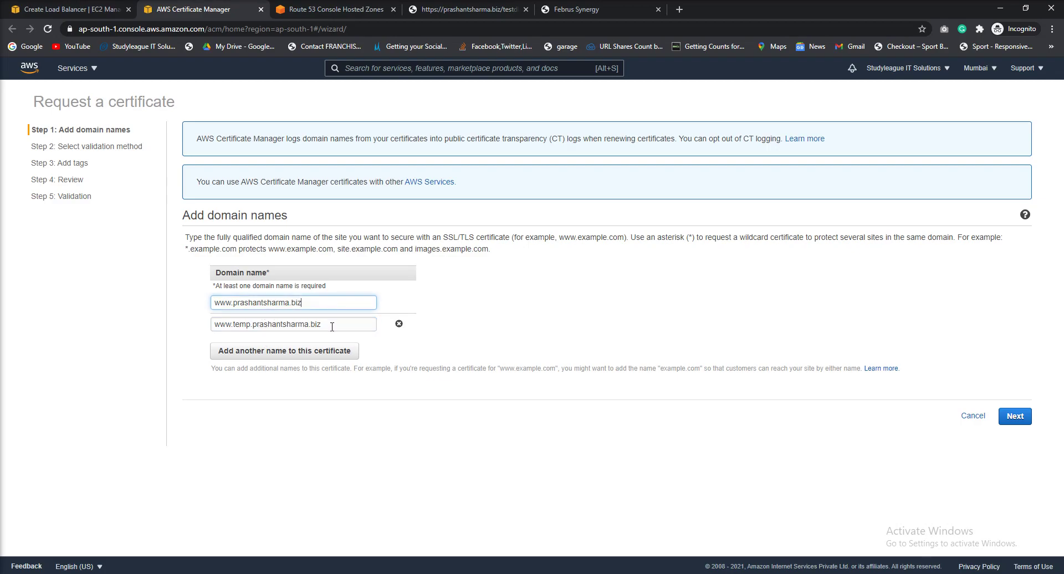
pyautogui.click(337, 322)
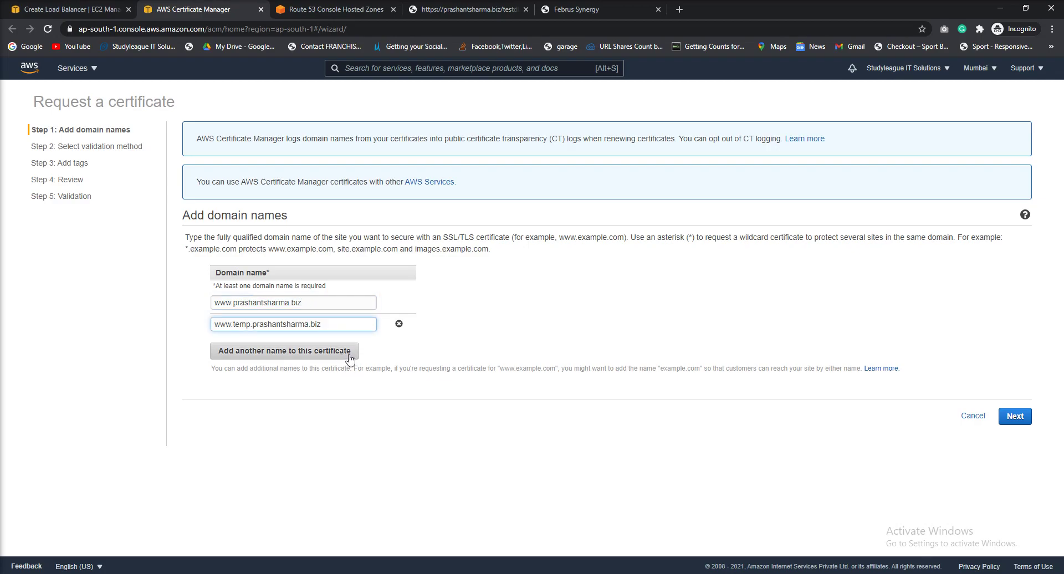
# Keep DNS validation as the validation method, skip the tags, and confirm the certificate request
pyautogui.click(1013, 419)
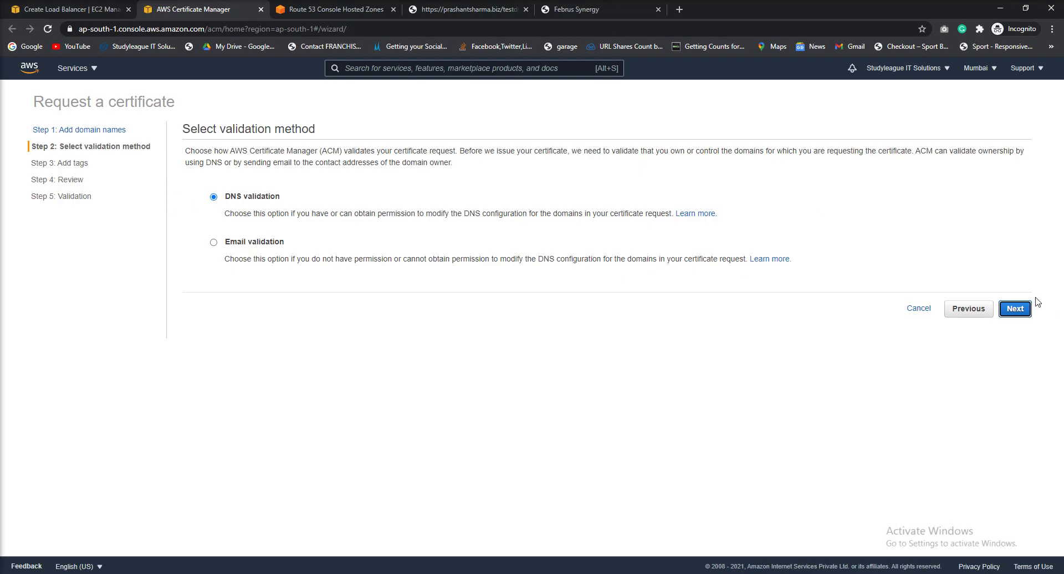
pyautogui.click(1021, 314)
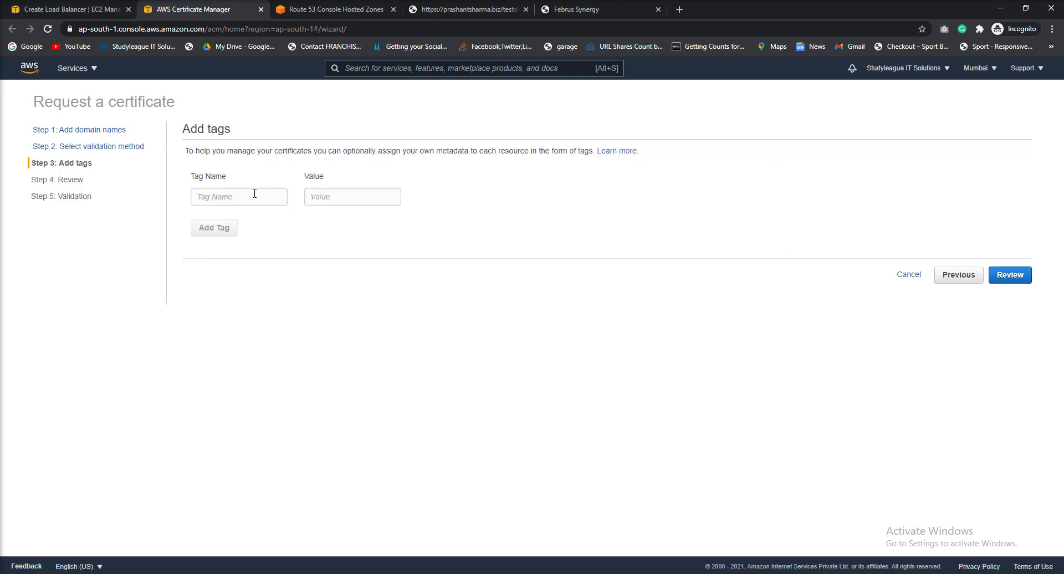
pyautogui.click(1010, 275)
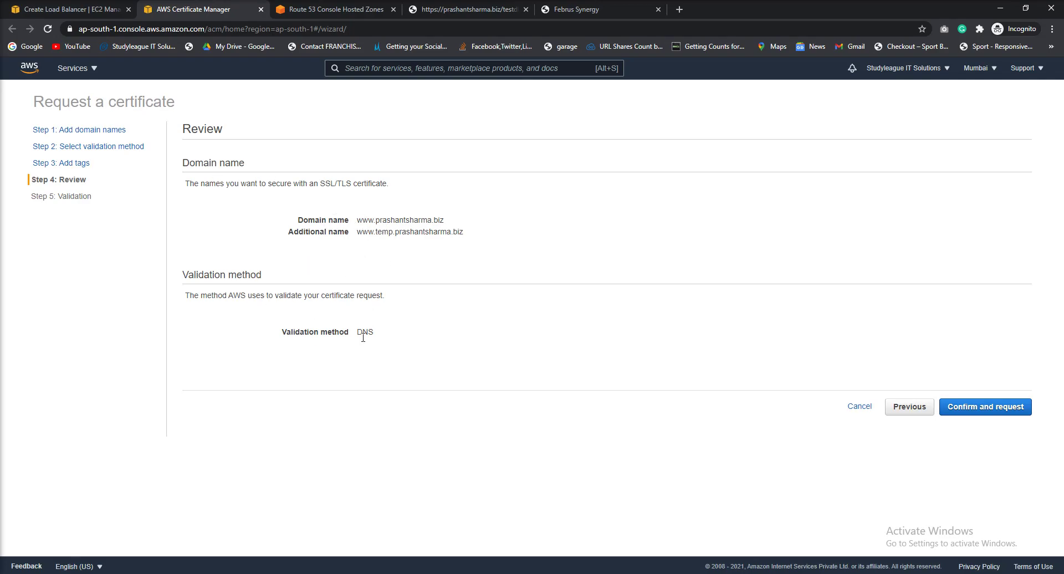
pyautogui.moveTo(363, 333); pyautogui.dragTo(356, 333)
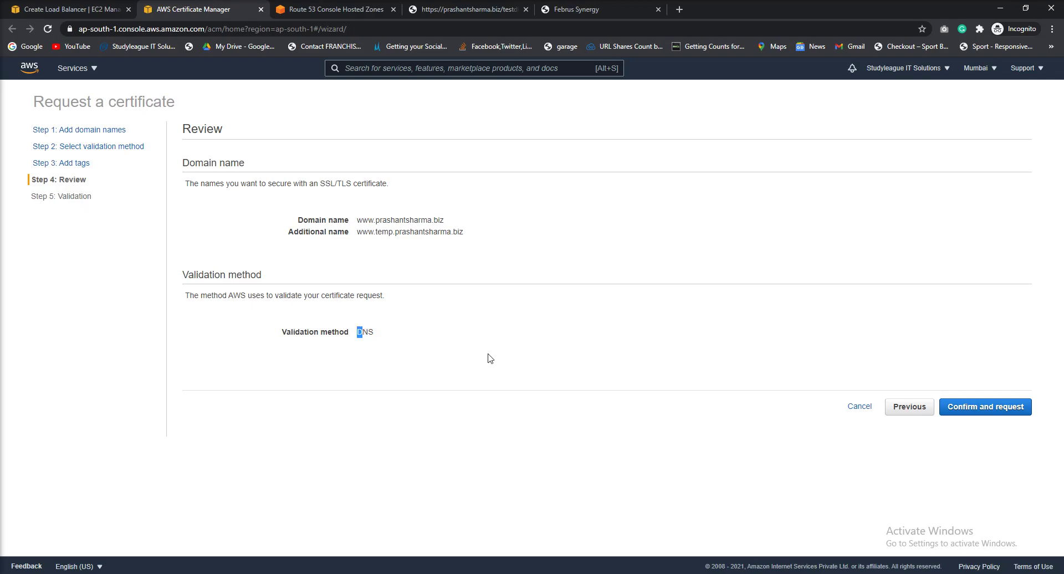
pyautogui.click(999, 417)
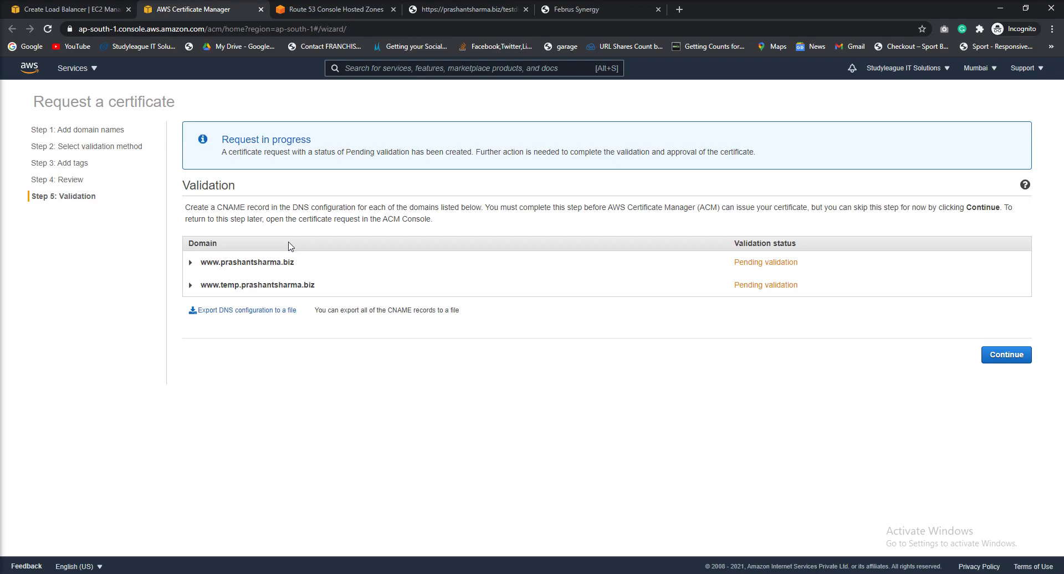
# Expand the first www domain awaiting validation and examine the name and value of its CNAME record
pyautogui.click(192, 263)
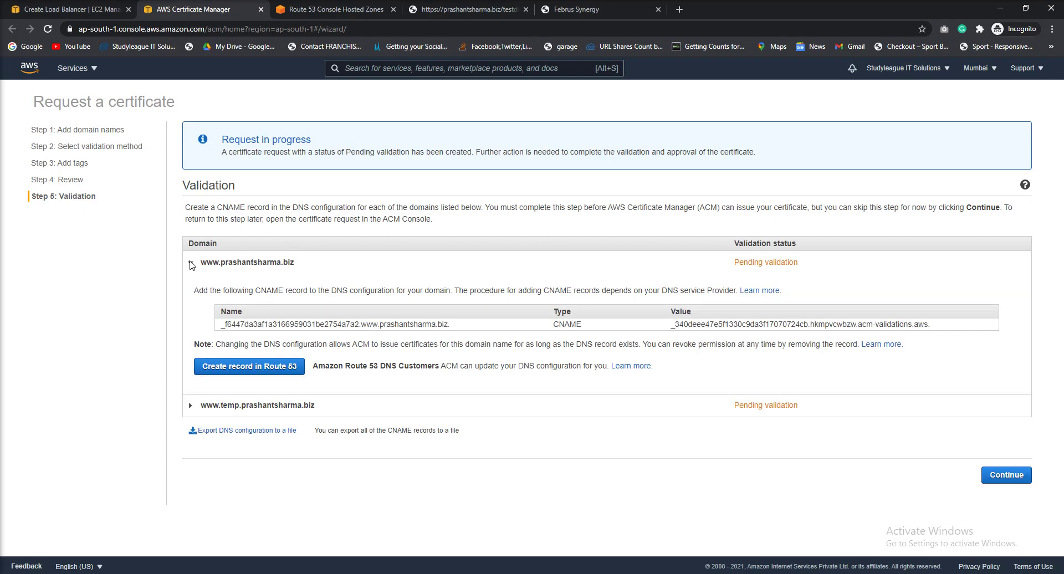
pyautogui.click(250, 325)
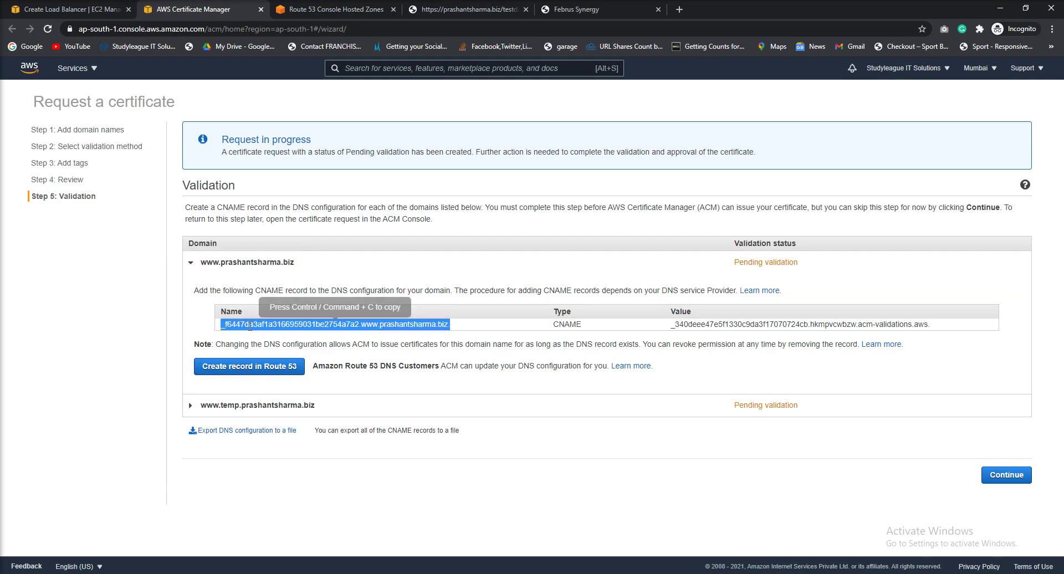
pyautogui.click(522, 333)
pyautogui.click(682, 325)
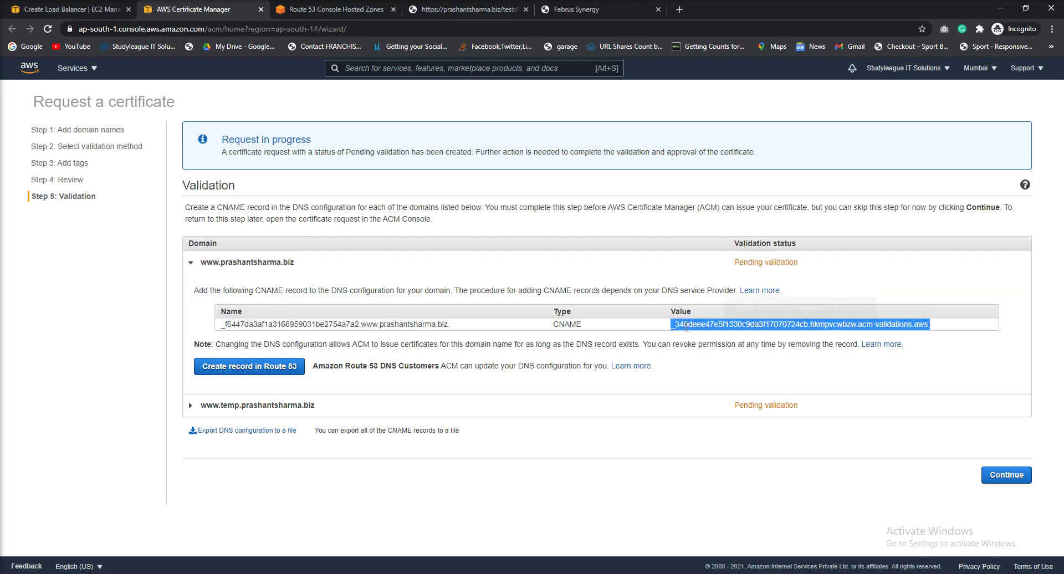
pyautogui.click(271, 326)
pyautogui.click(721, 326)
pyautogui.click(523, 332)
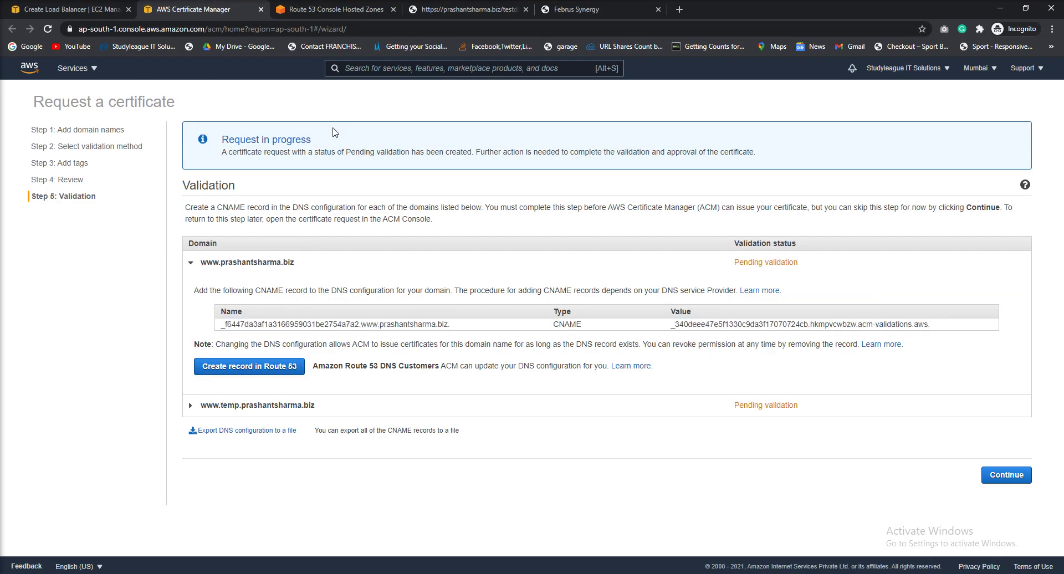
pyautogui.click(271, 326)
pyautogui.click(235, 370)
pyautogui.click(388, 325)
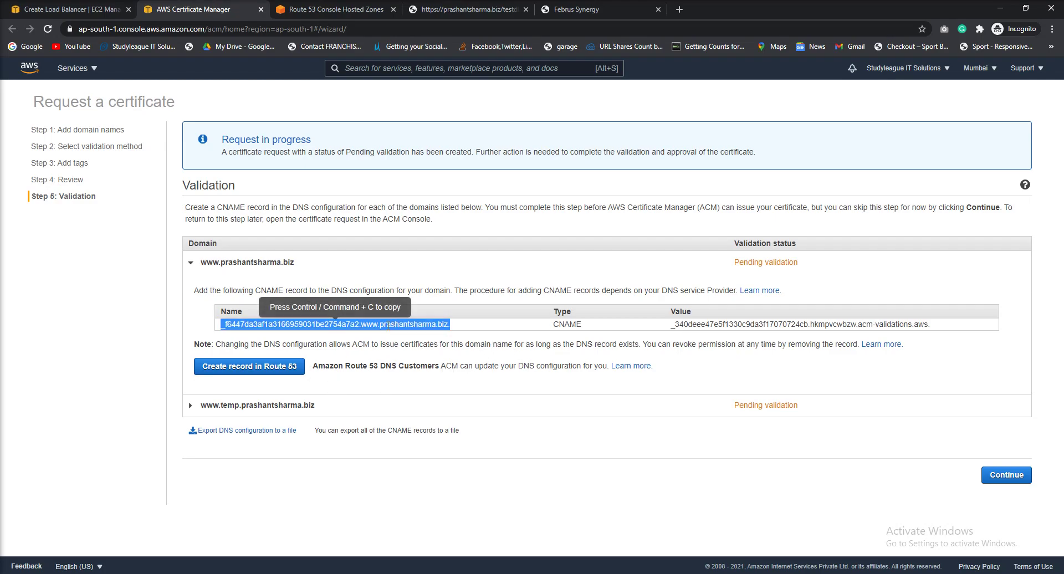
# Start a new record in the domain's Route 53 hosted zone and set its record type to CNAME
pyautogui.click(388, 325)
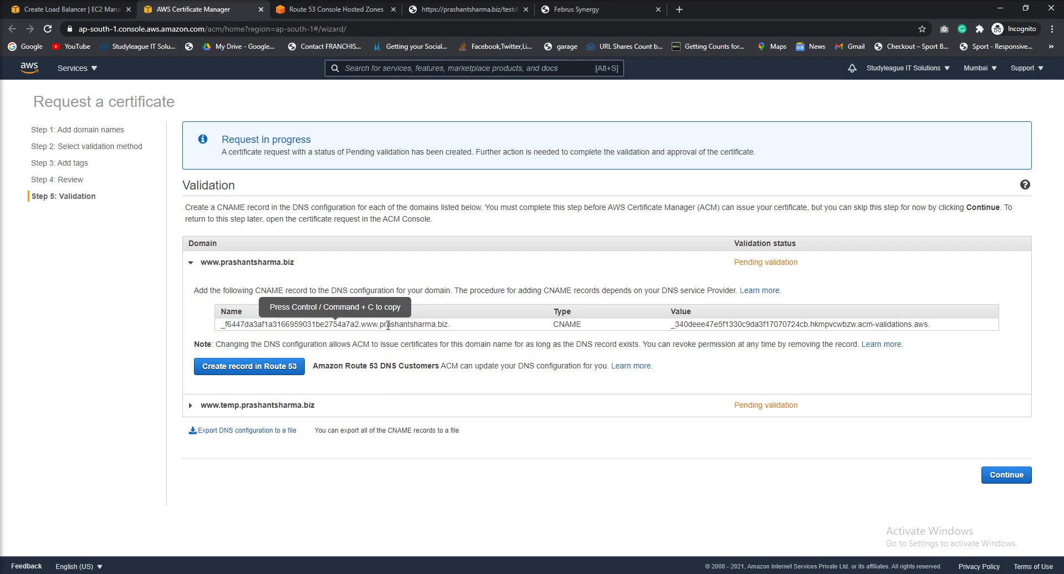
pyautogui.click(369, 12)
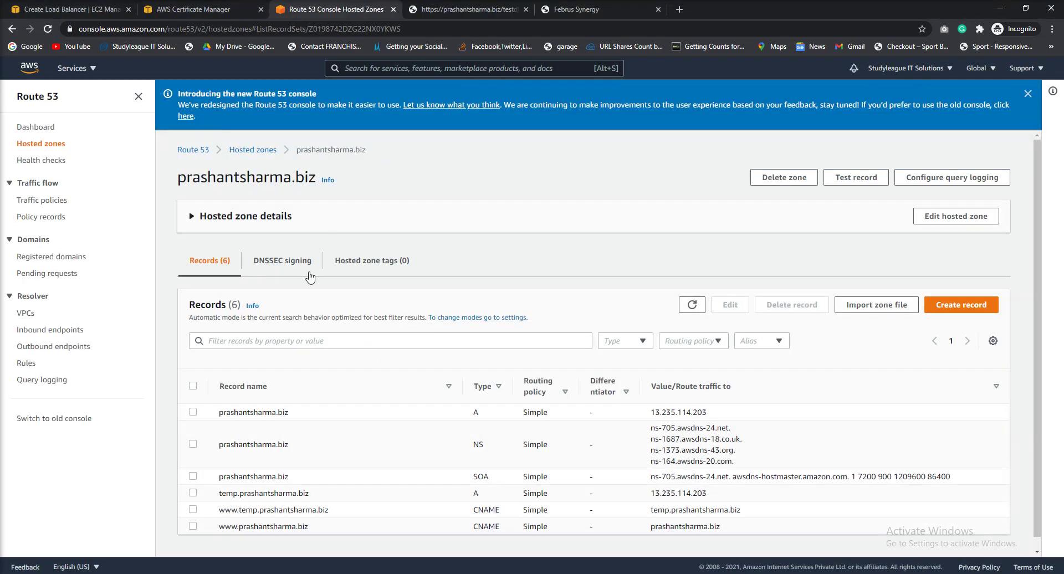
pyautogui.click(954, 308)
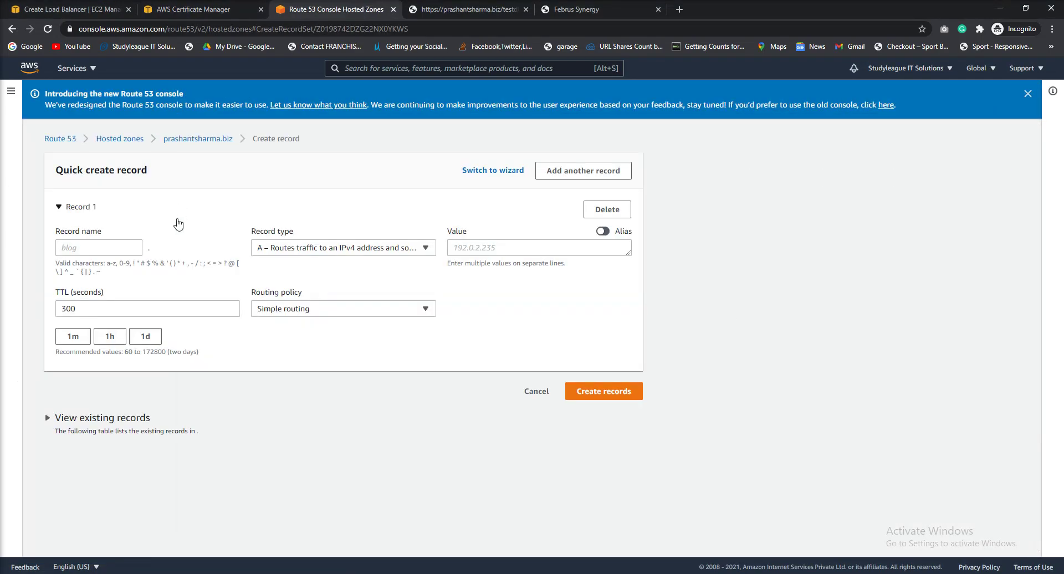
pyautogui.click(339, 248)
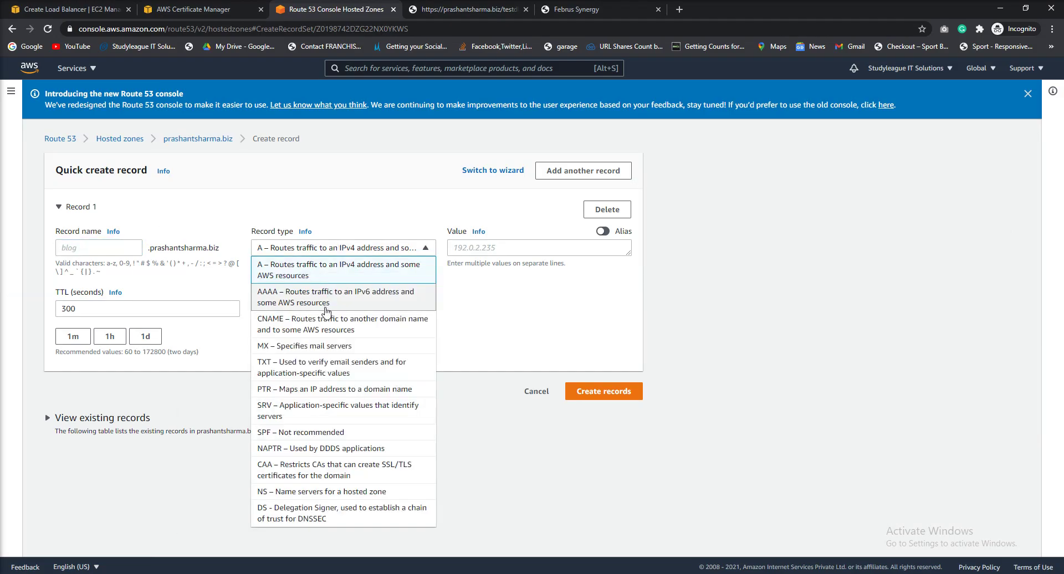
pyautogui.click(321, 328)
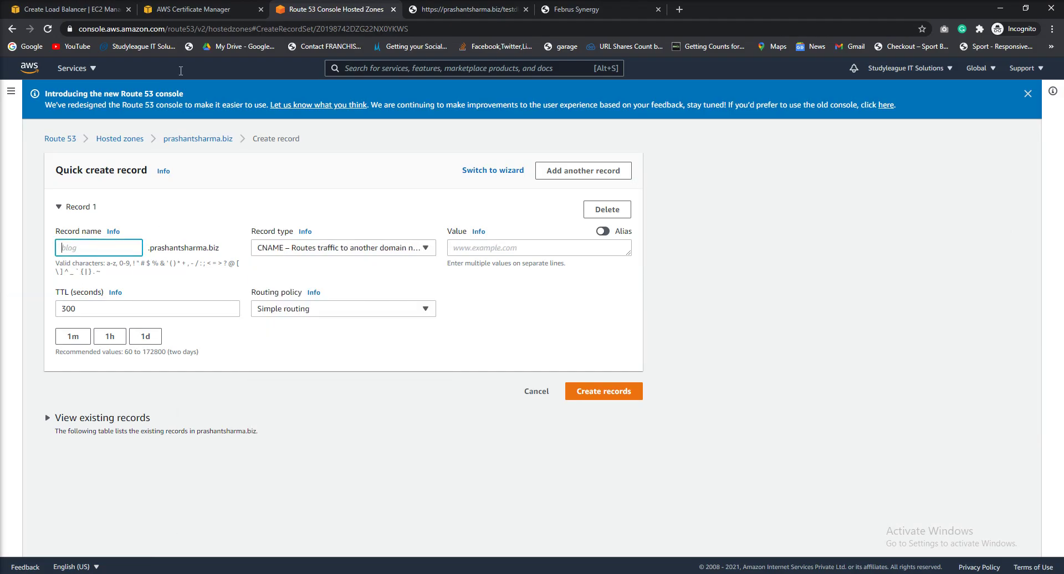
# Copy the CNAME record name given for the first www domain on the certificate's validation page
pyautogui.click(192, 10)
pyautogui.click(333, 325)
pyautogui.click(223, 332)
pyautogui.click(375, 327)
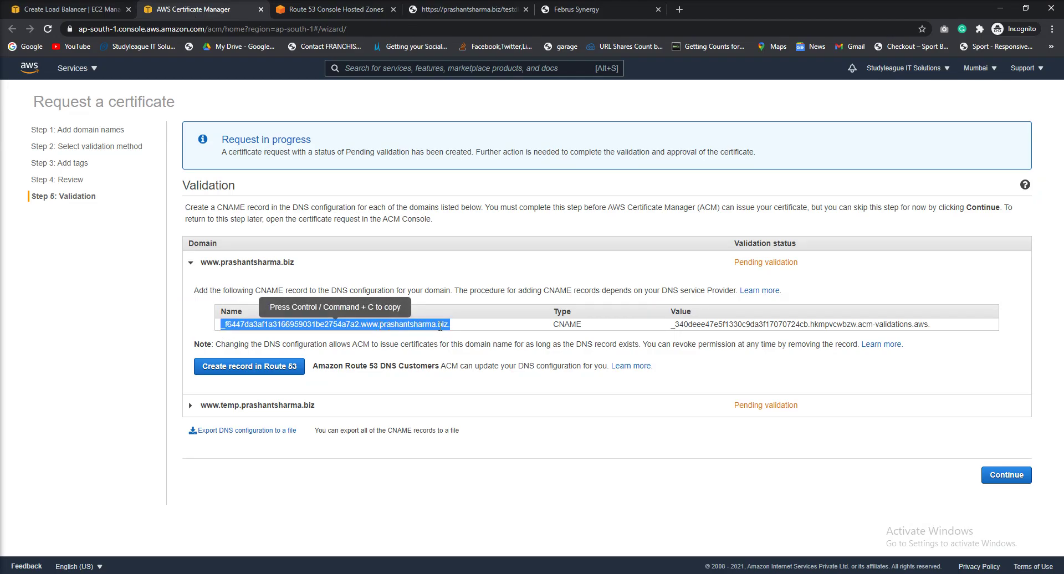
pyautogui.hotkey('ctrl', 'c')
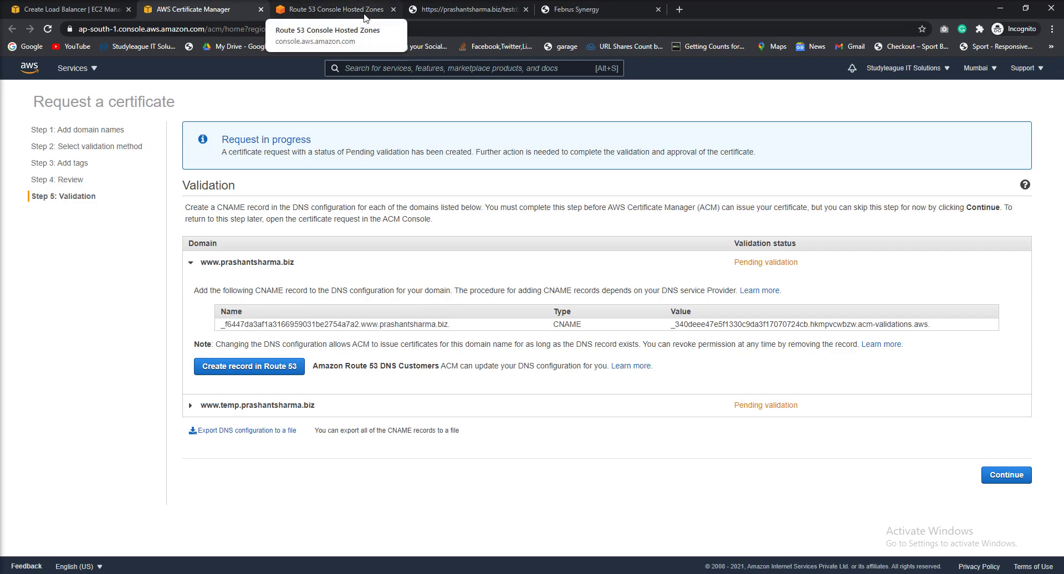
pyautogui.click(401, 326)
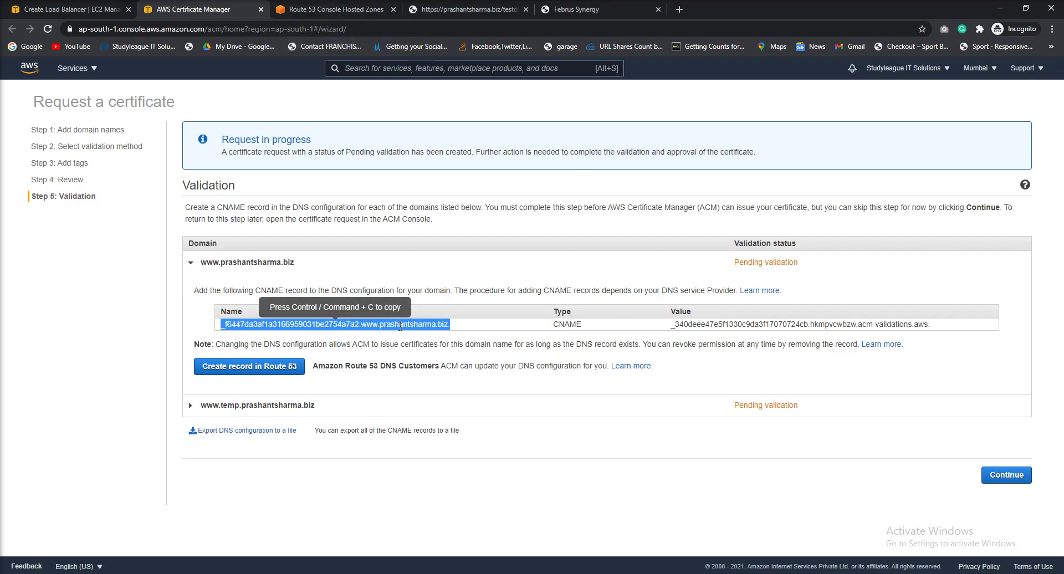
pyautogui.hotkey('ctrl', 'c')
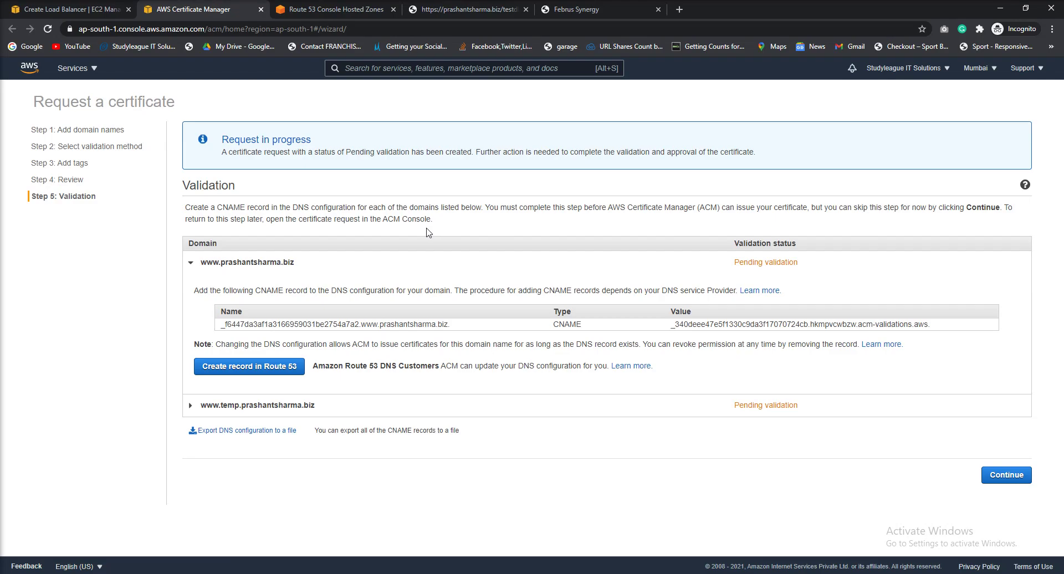
pyautogui.click(294, 324)
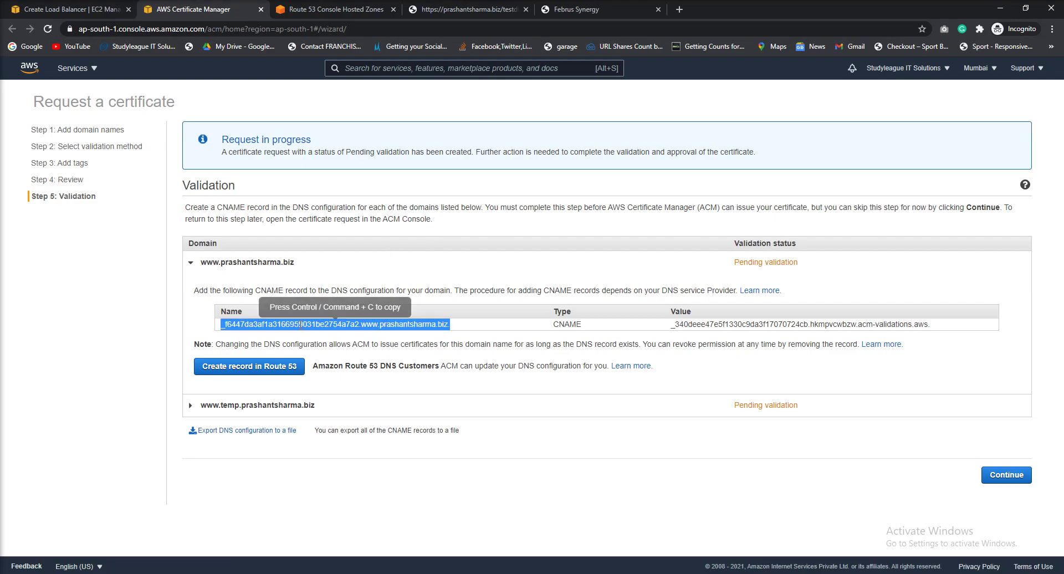
pyautogui.hotkey('ctrl', 'c')
# Copy the www domain into a new browser tab's address, remove its www prefix, and return to the certificate validation page
pyautogui.moveTo(201, 262); pyautogui.dragTo(298, 267)
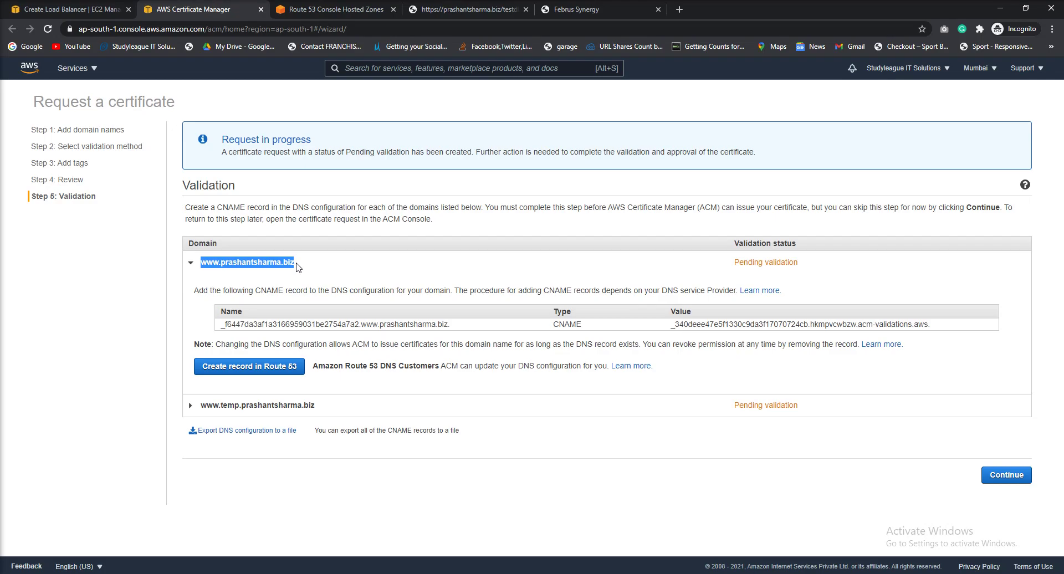
pyautogui.click(680, 10)
pyautogui.hotkey('ctrl', 'v')
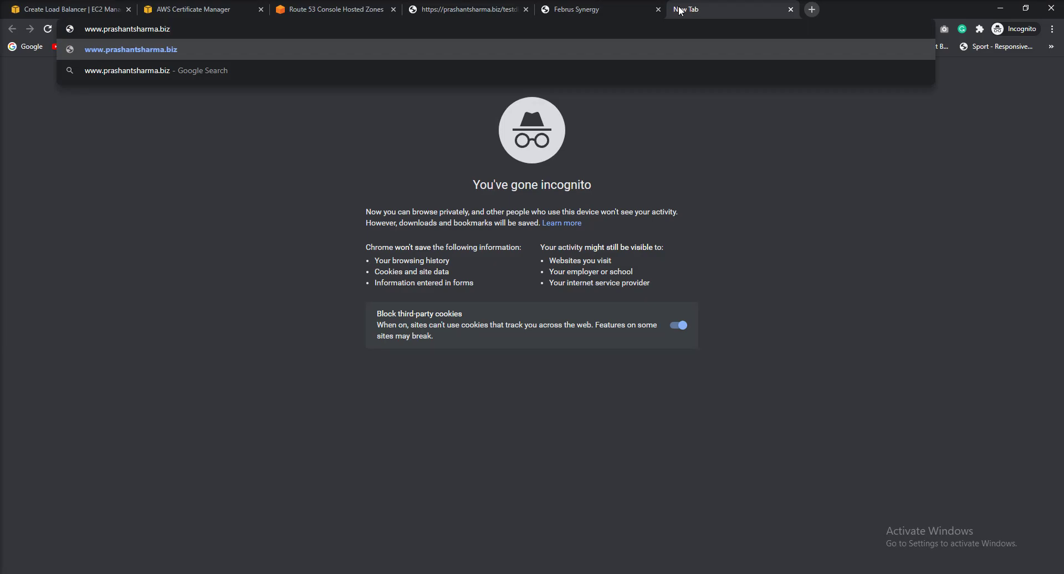
pyautogui.moveTo(104, 27); pyautogui.dragTo(89, 27)
pyautogui.press('BackSpace')
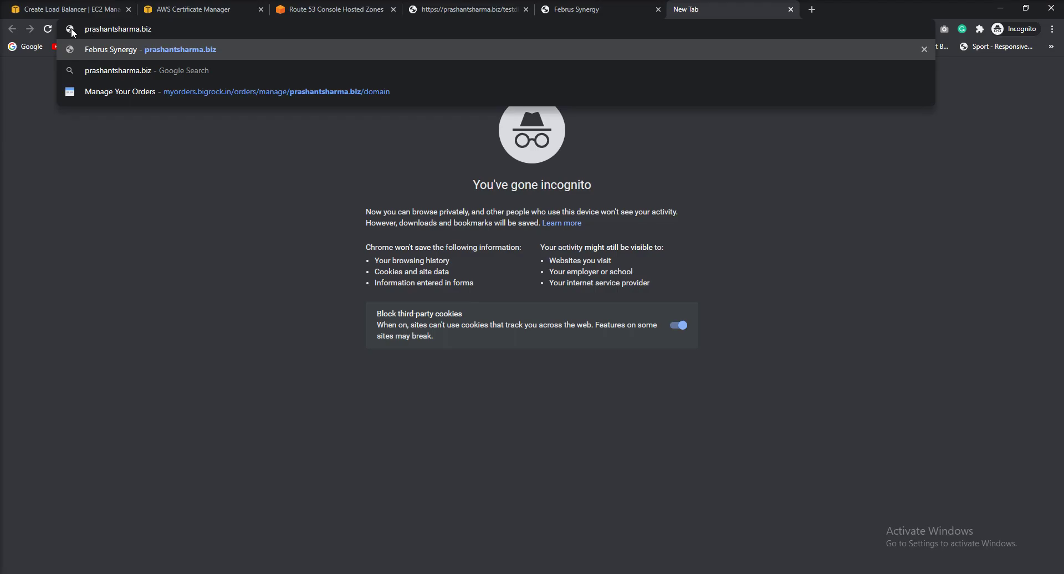
pyautogui.click(218, 12)
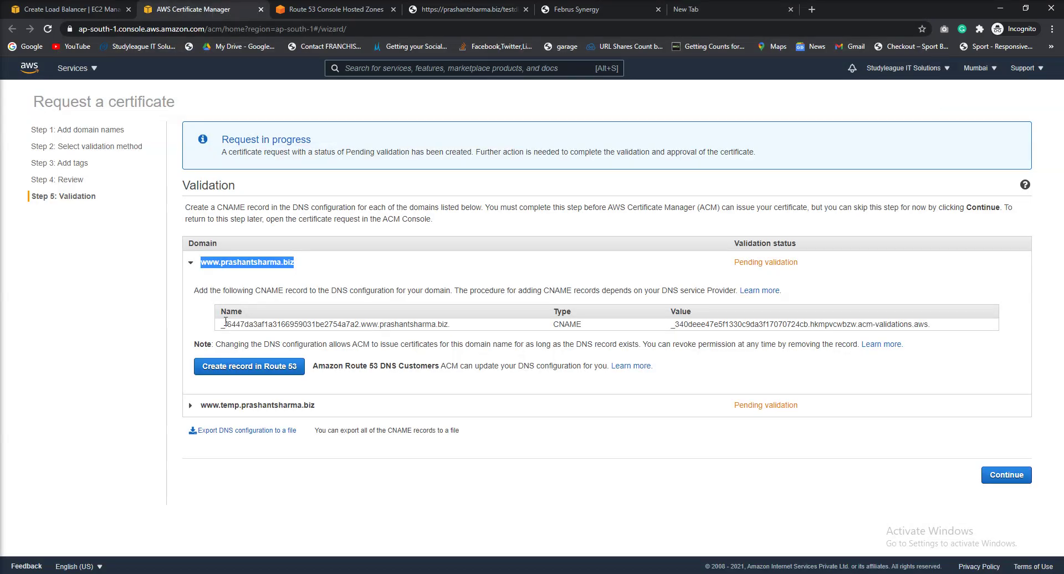
pyautogui.click(227, 287)
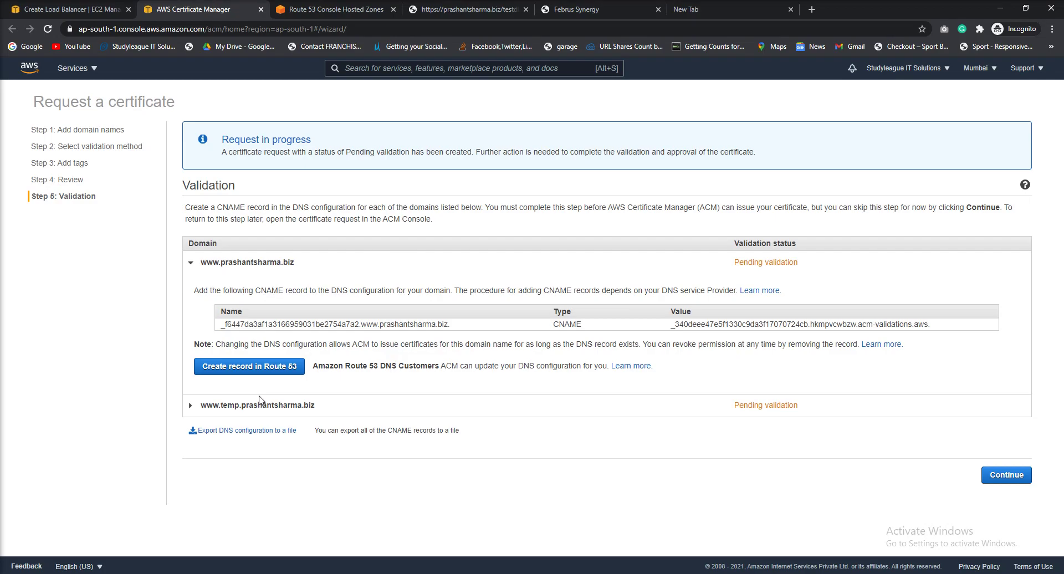
# Compare the validation CNAME's name and value with the name, domain suffix and value fields of the new Route 53 record
pyautogui.click(320, 12)
pyautogui.click(227, 12)
pyautogui.click(327, 9)
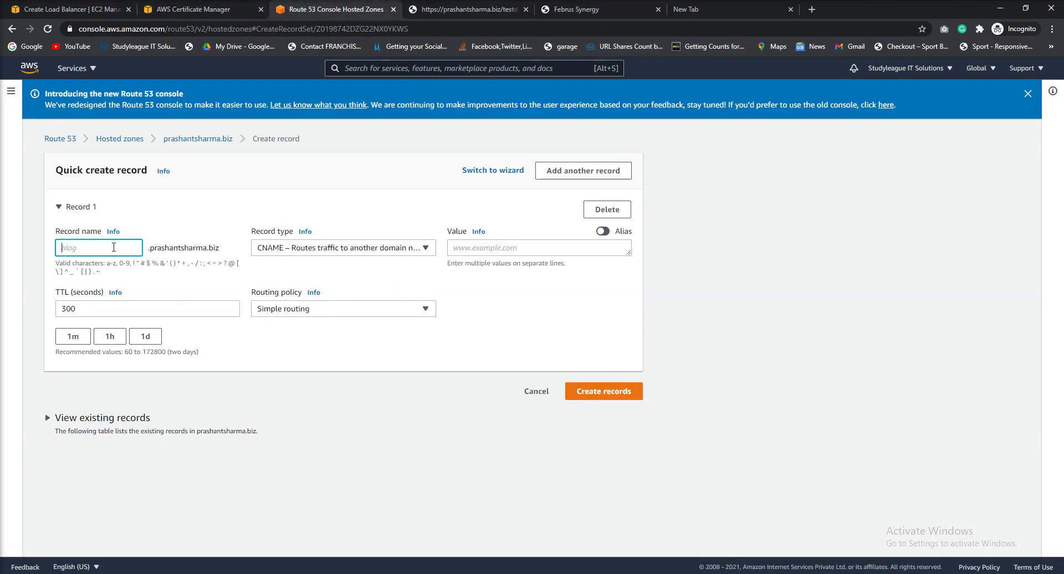
pyautogui.click(178, 10)
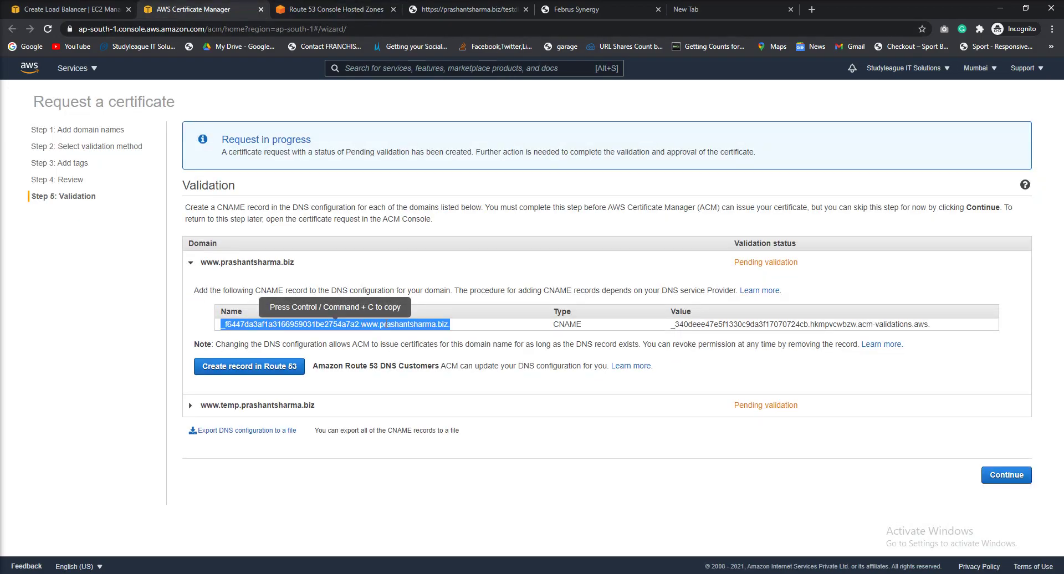
pyautogui.click(325, 9)
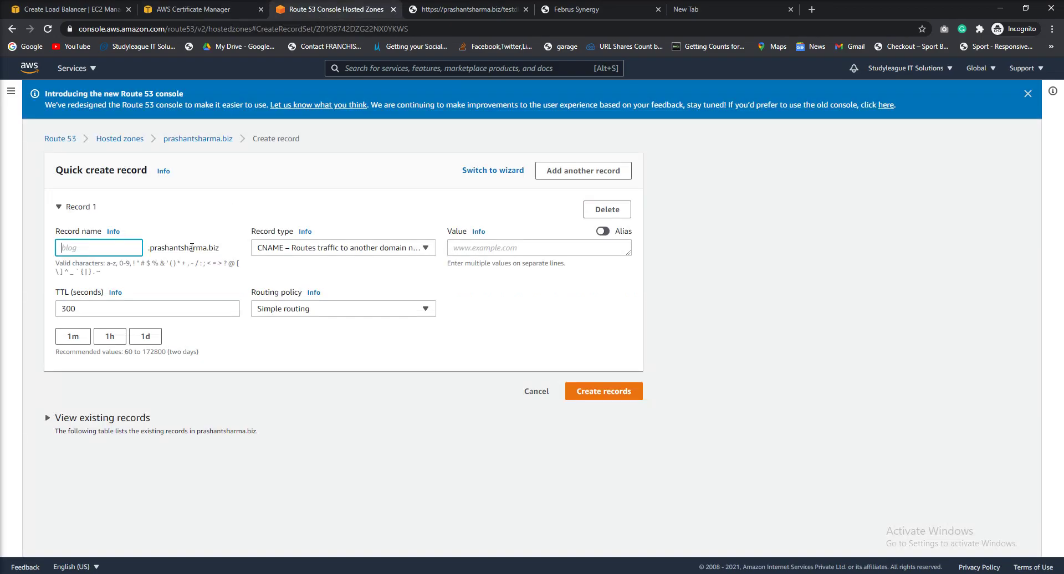
pyautogui.moveTo(156, 246); pyautogui.dragTo(316, 254)
pyautogui.click(463, 252)
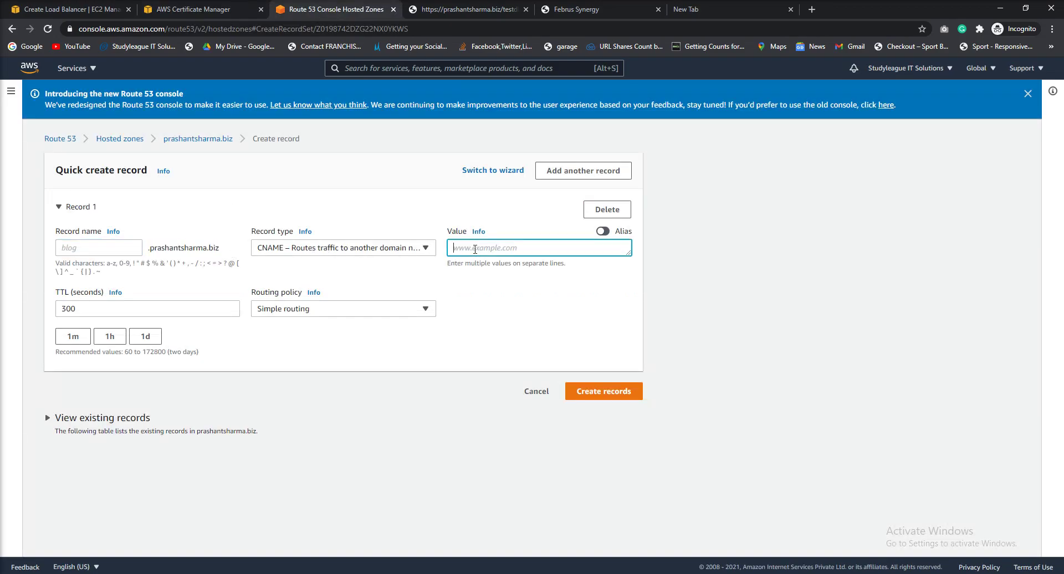
pyautogui.click(184, 10)
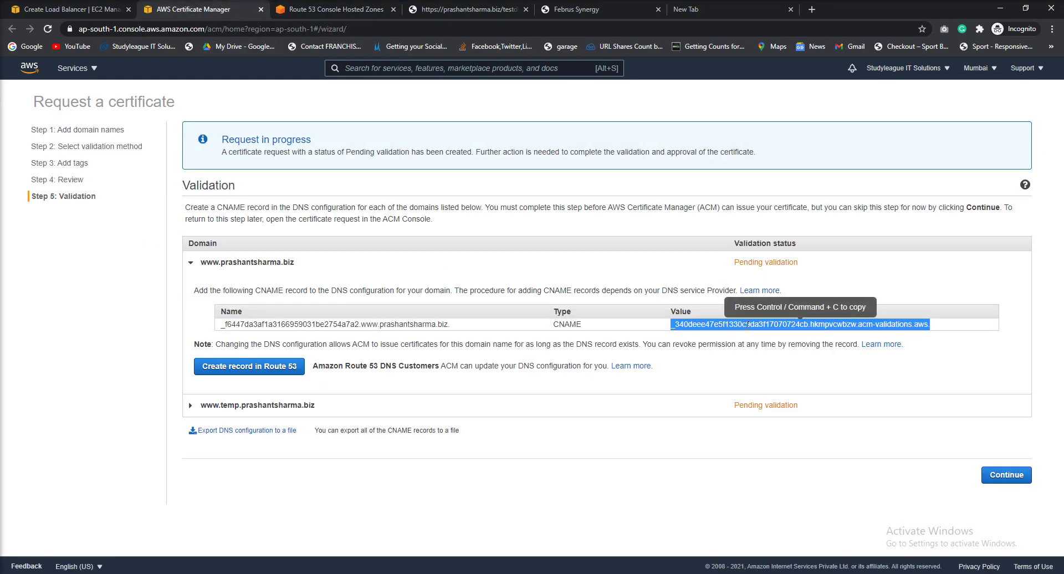
pyautogui.click(349, 10)
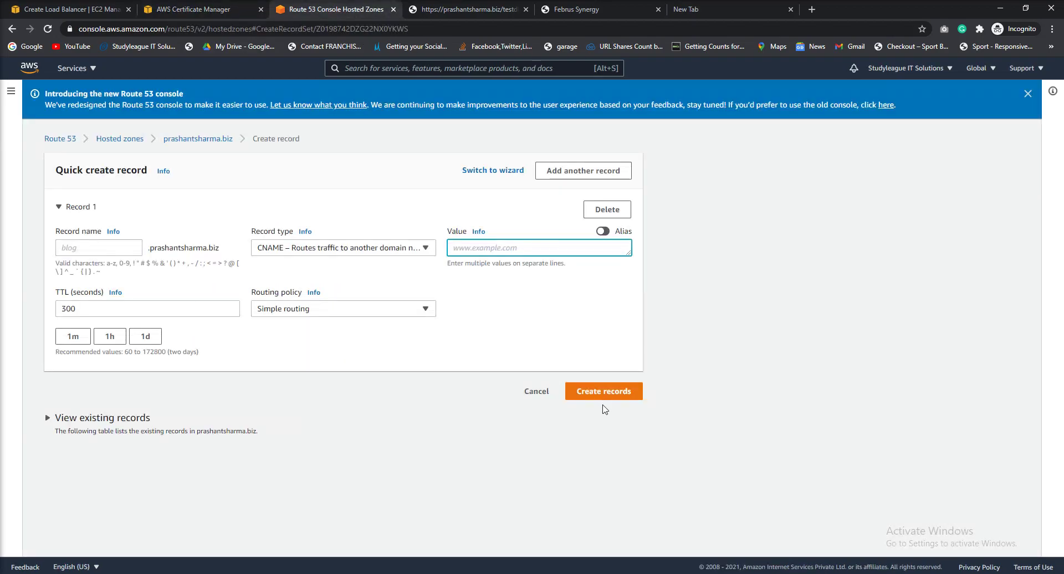
# Have Certificate Manager create the first www domain's validation CNAME record in its Route 53 hosted zone
pyautogui.click(195, 12)
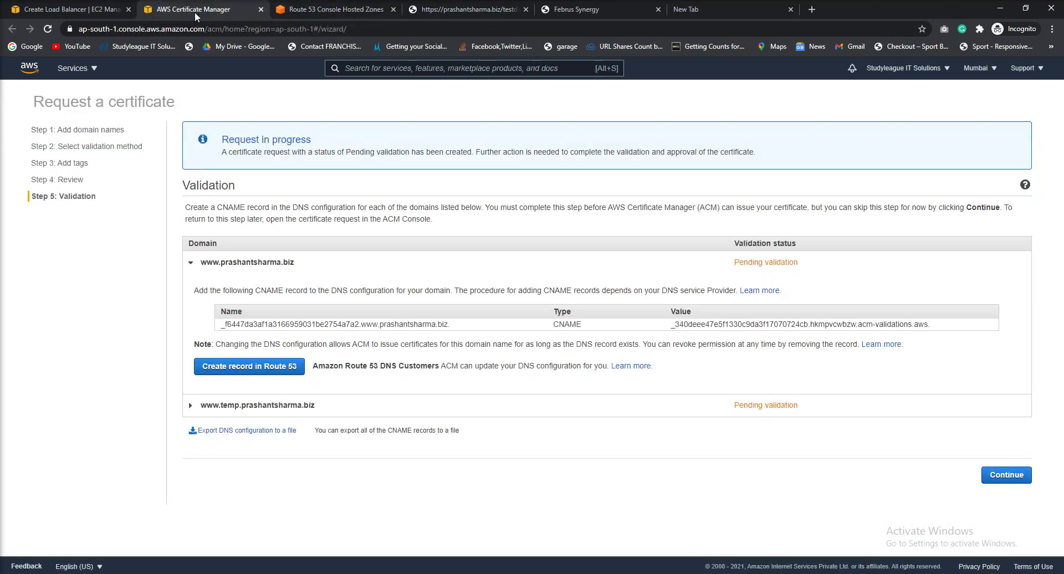
pyautogui.click(258, 368)
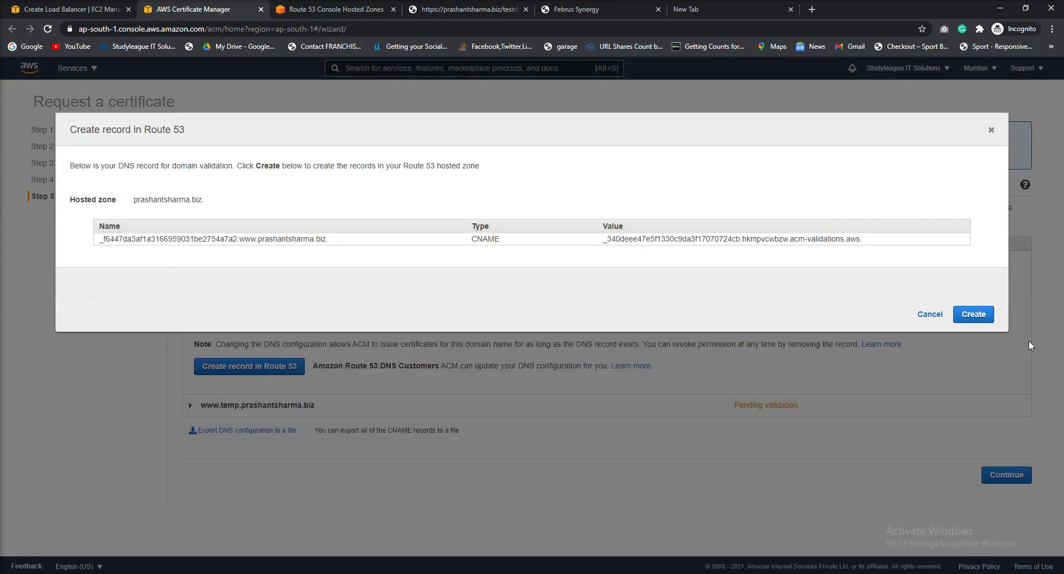
pyautogui.click(973, 315)
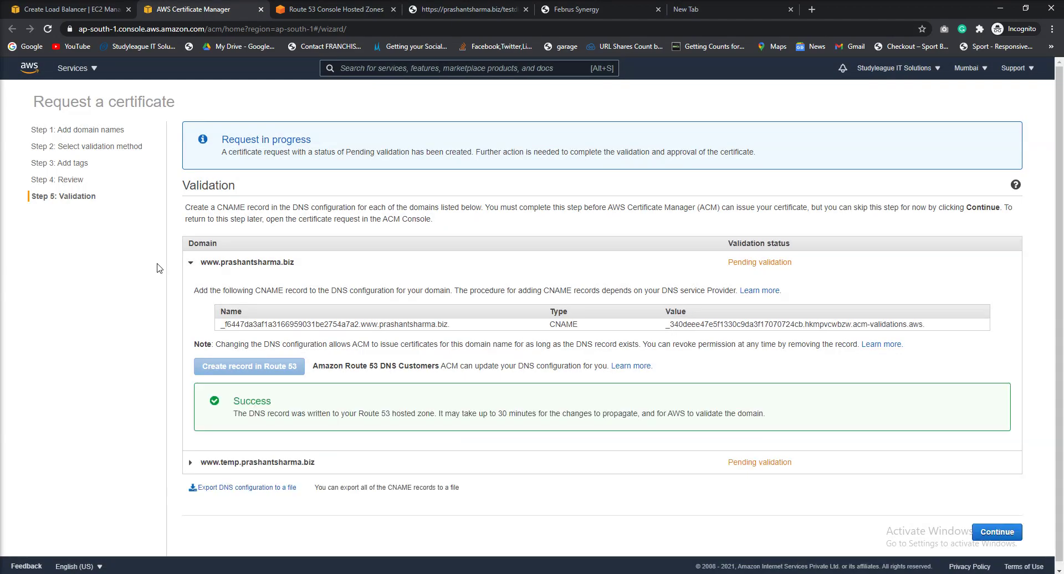
pyautogui.moveTo(246, 413); pyautogui.dragTo(700, 415)
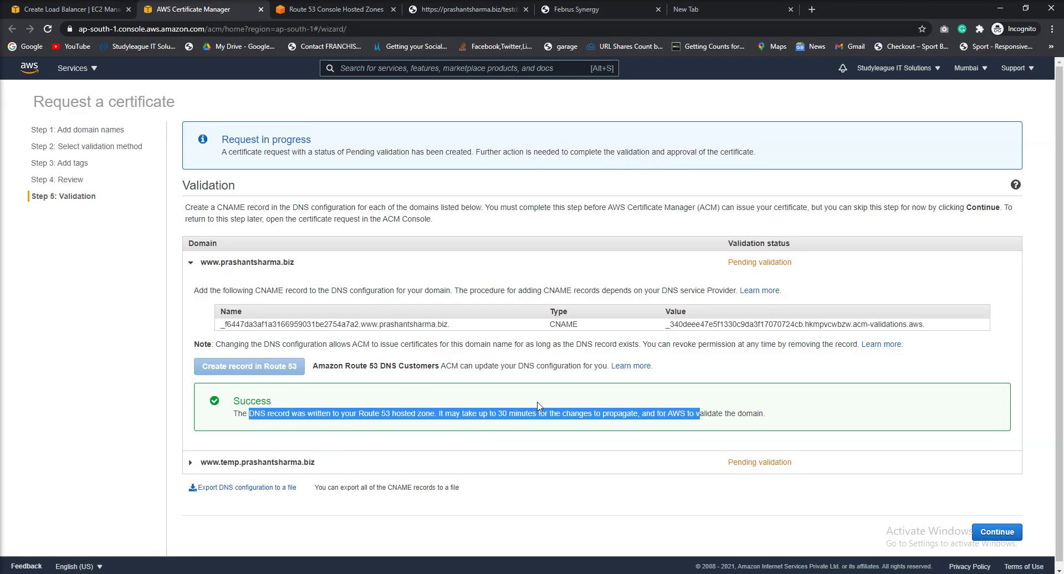
pyautogui.click(195, 459)
pyautogui.scroll(-2, 210, 460)
pyautogui.click(244, 441)
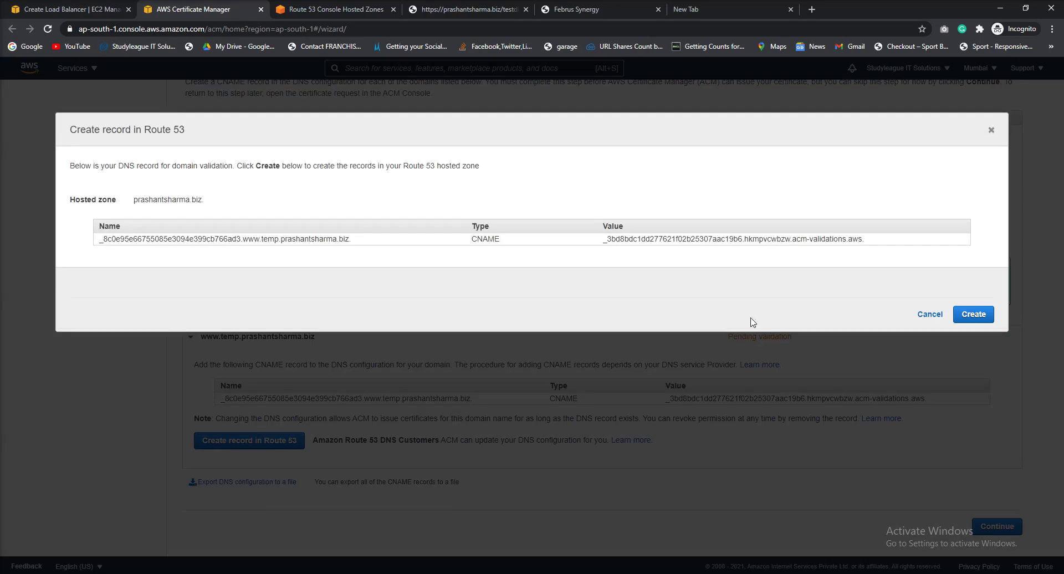
pyautogui.click(977, 314)
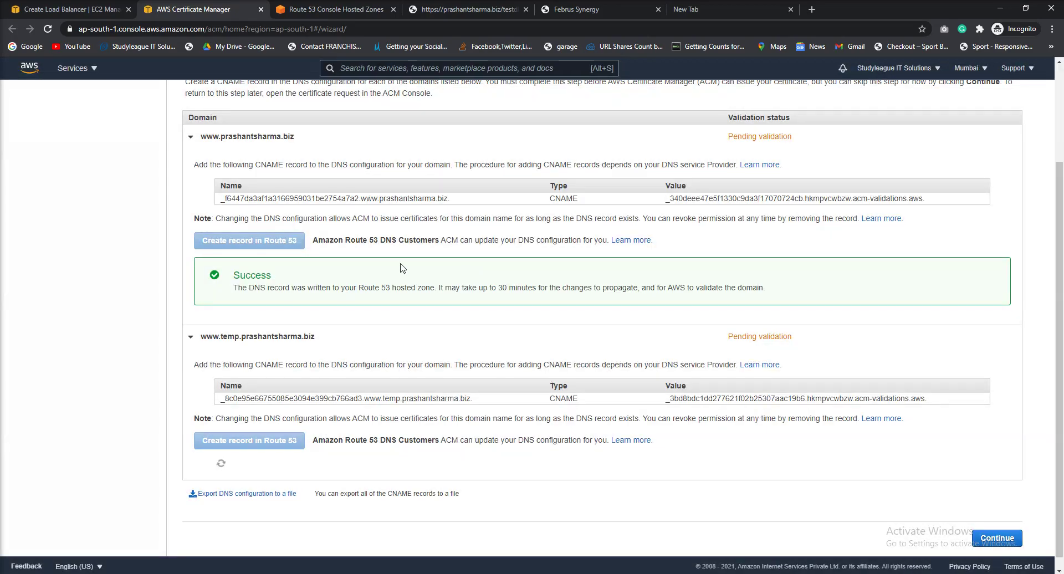
pyautogui.moveTo(260, 488); pyautogui.dragTo(517, 488)
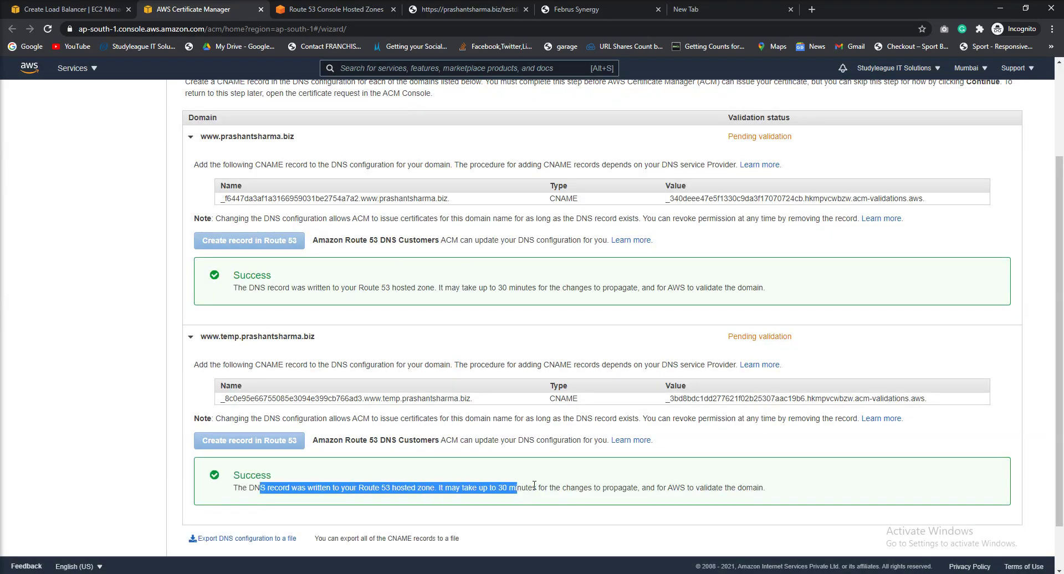
pyautogui.scroll(-1, 480, 462)
pyautogui.scroll(3, 643, 287)
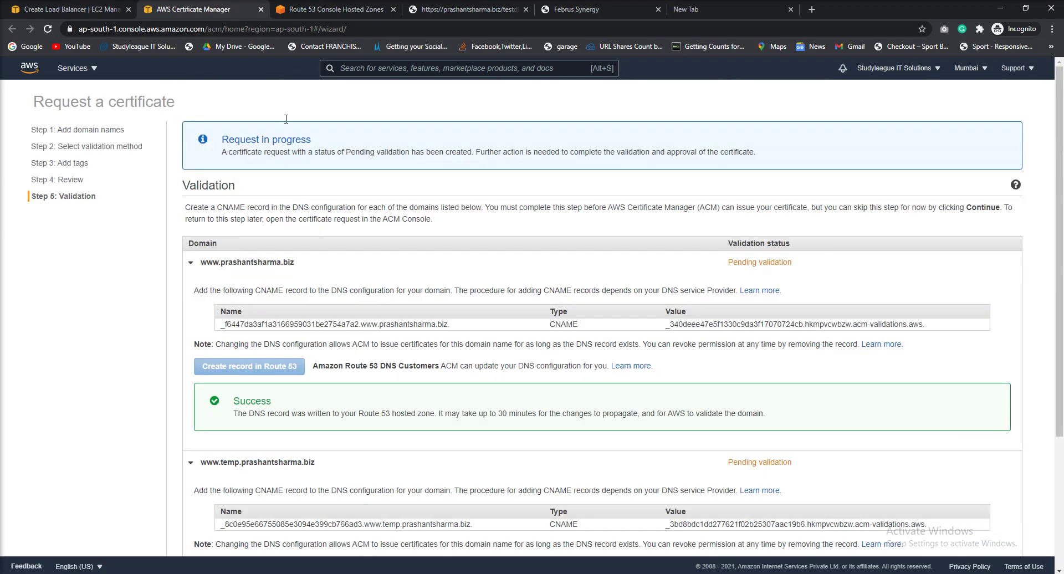
# Check the hosted zone's record list in Route 53 for both validation CNAME records and return to the certificate's validation page
pyautogui.click(336, 9)
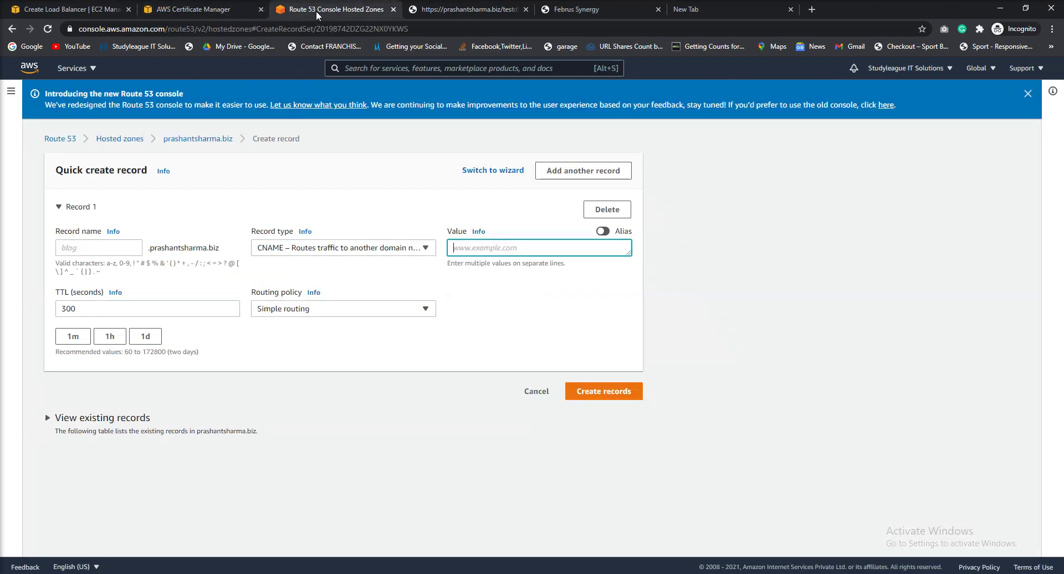
pyautogui.click(212, 142)
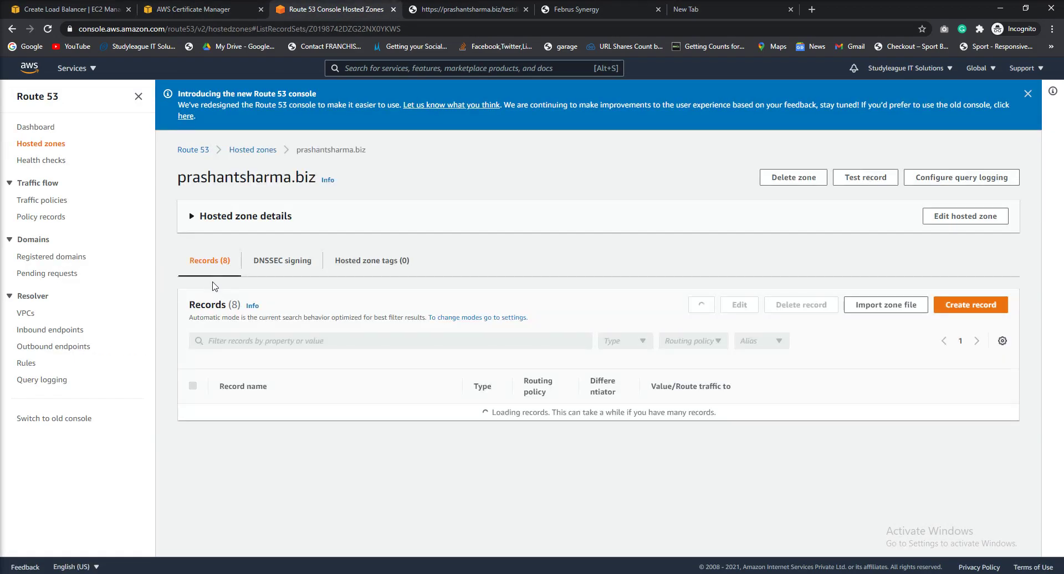
pyautogui.scroll(-2, 548, 452)
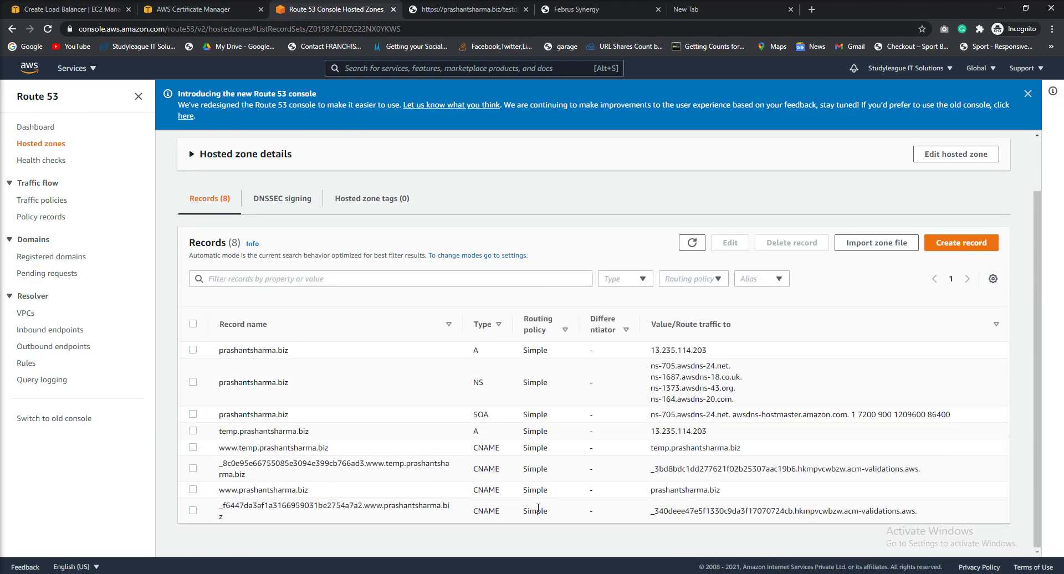
pyautogui.moveTo(430, 506); pyautogui.dragTo(301, 506)
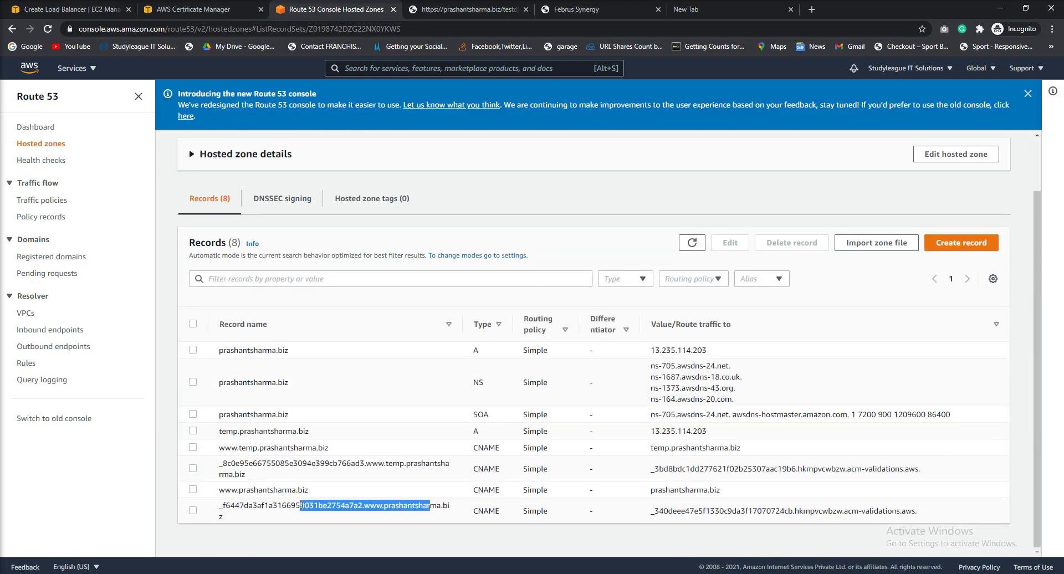
pyautogui.moveTo(411, 464); pyautogui.dragTo(297, 463)
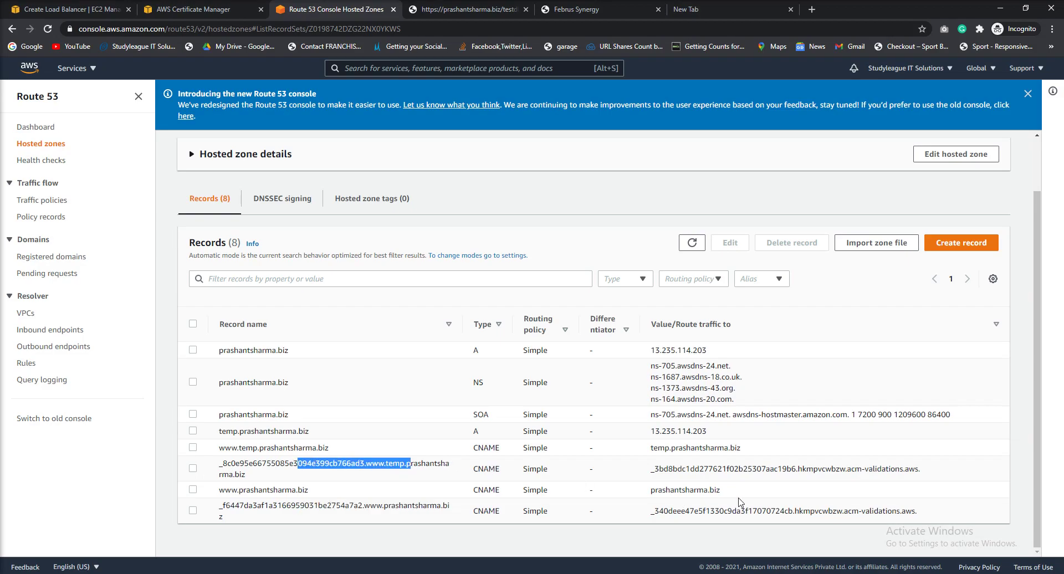
pyautogui.click(191, 11)
pyautogui.scroll(-3, 402, 482)
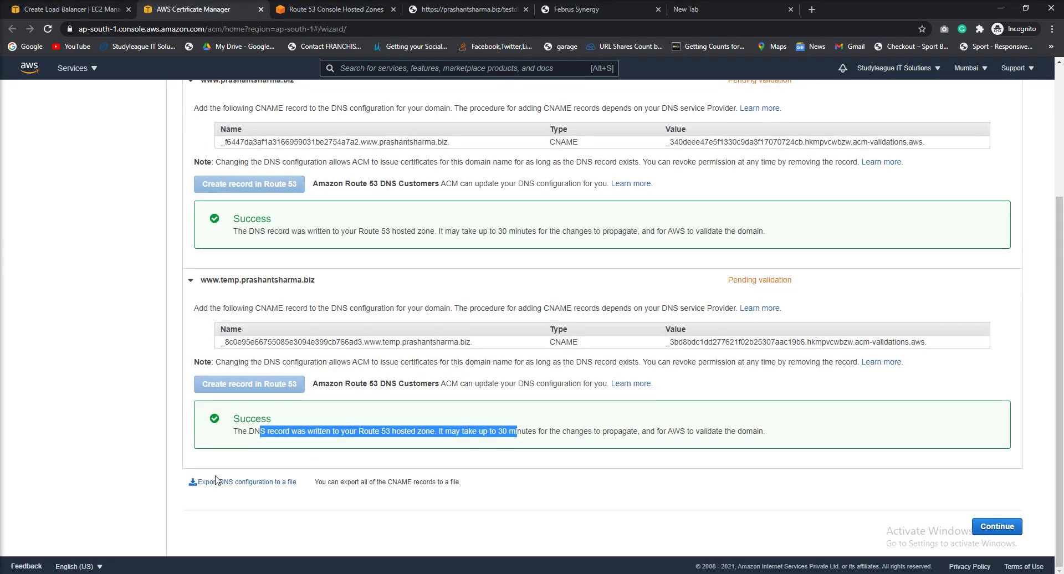
# Complete the certificate request wizard and view the new certificate's status and details in the certificates list
pyautogui.click(997, 528)
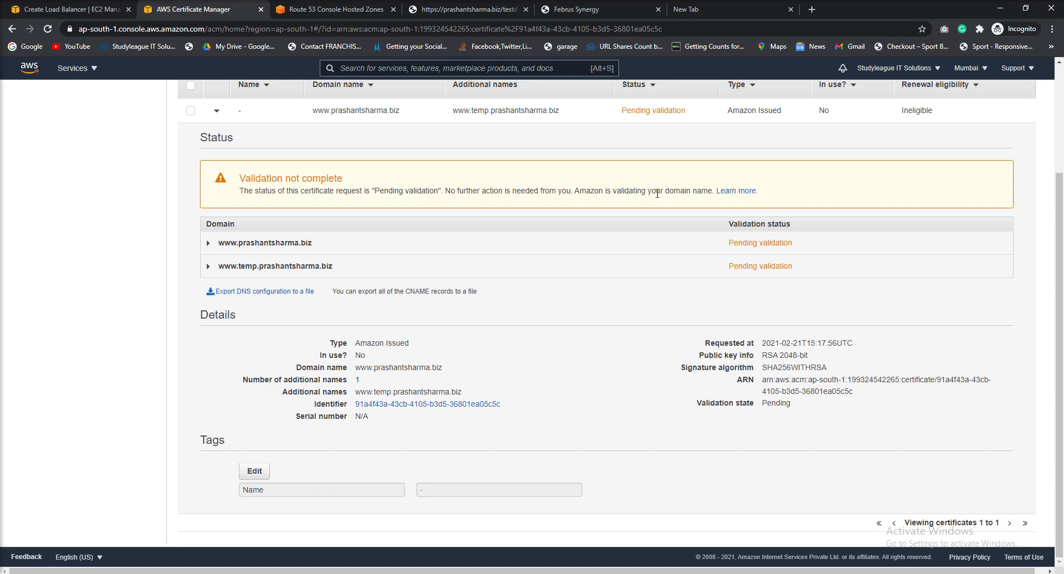
pyautogui.scroll(1, 435, 310)
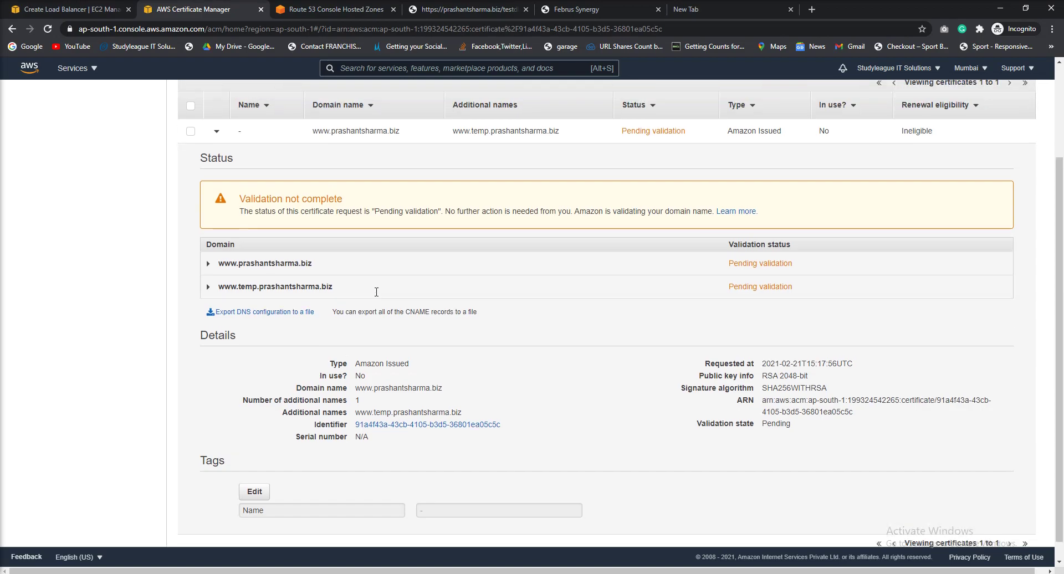
pyautogui.scroll(2, 405, 278)
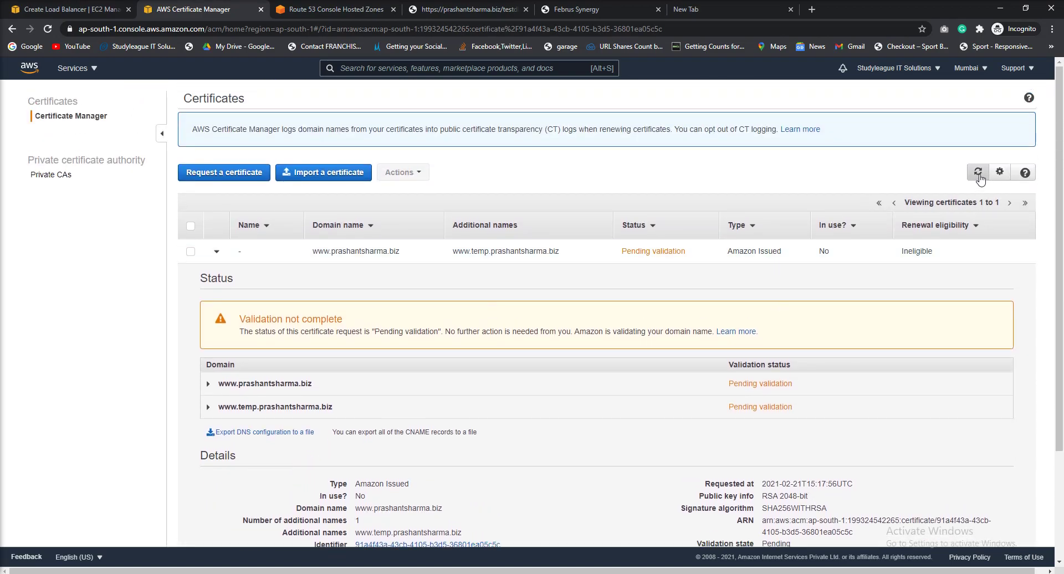
# Refresh the certificates list and expand the requested certificate to check the validation status of both domains
pyautogui.click(978, 172)
pyautogui.click(978, 172)
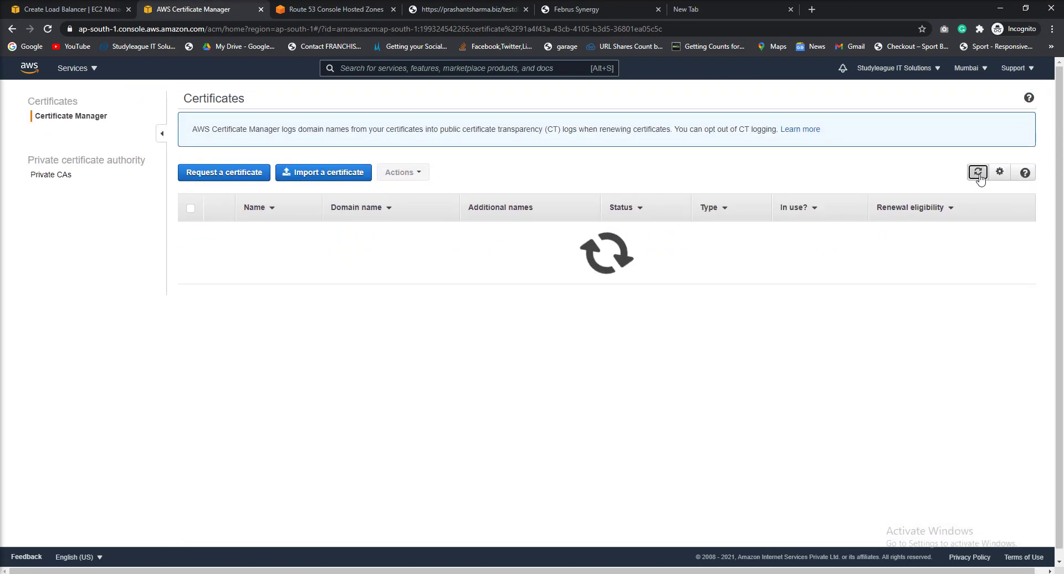
pyautogui.click(978, 173)
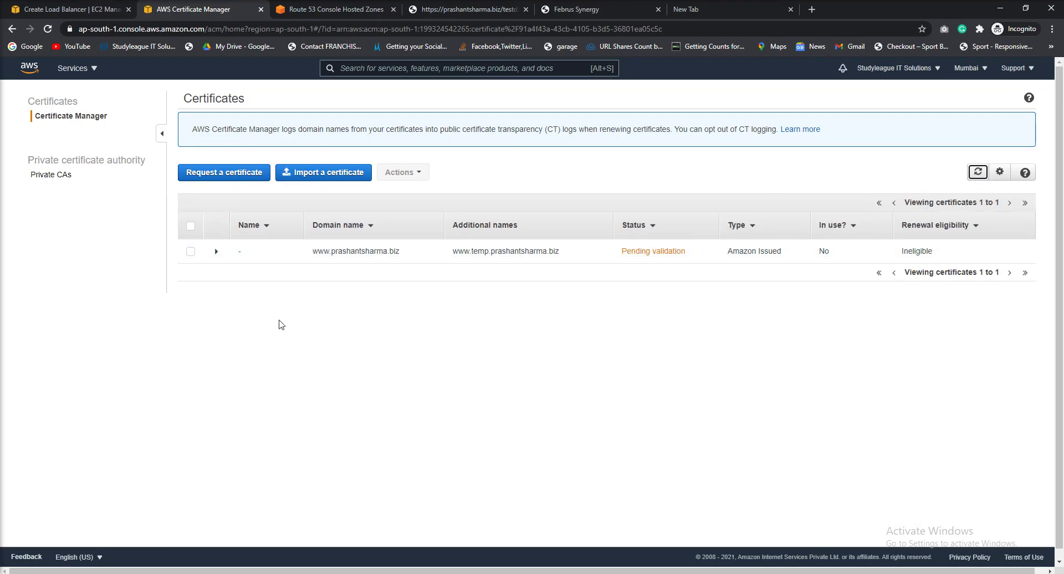
pyautogui.click(217, 251)
pyautogui.scroll(-2, 258, 357)
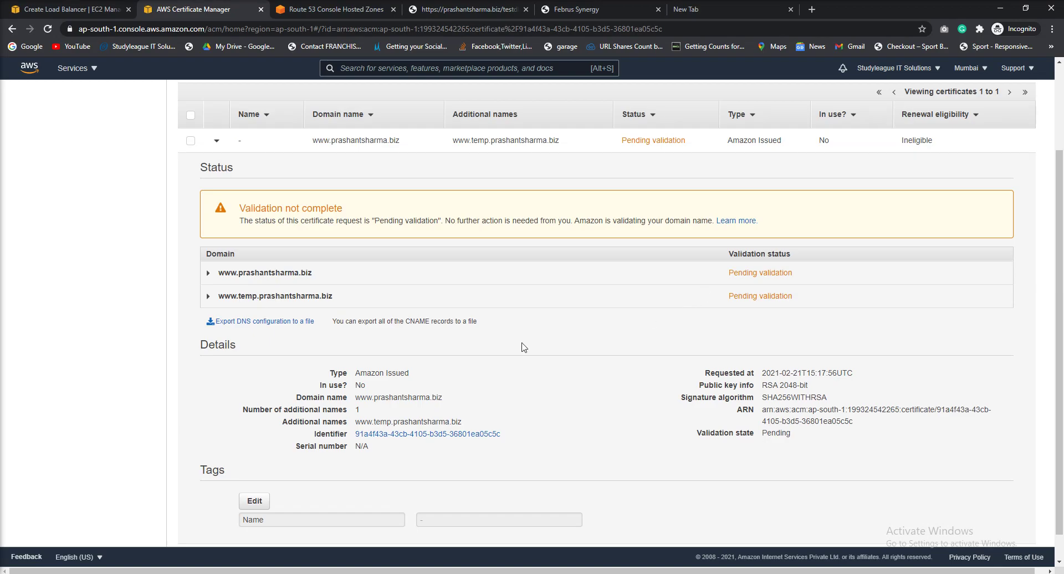
pyautogui.scroll(2, 326, 360)
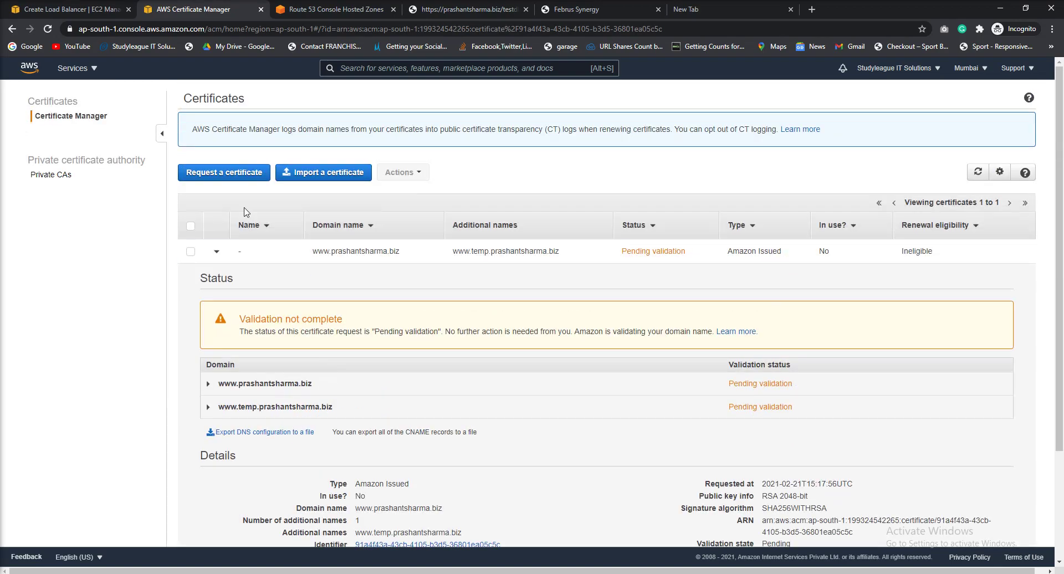
# Select the requested certificate to see which actions are available for it, and clear the selection without applying any
pyautogui.click(191, 251)
pyautogui.click(413, 172)
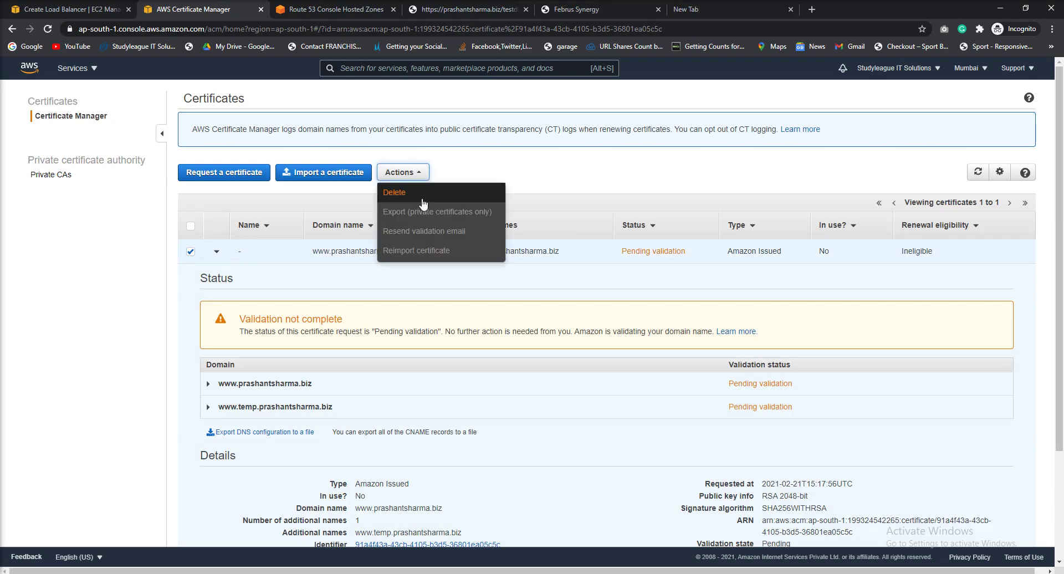
pyautogui.click(535, 167)
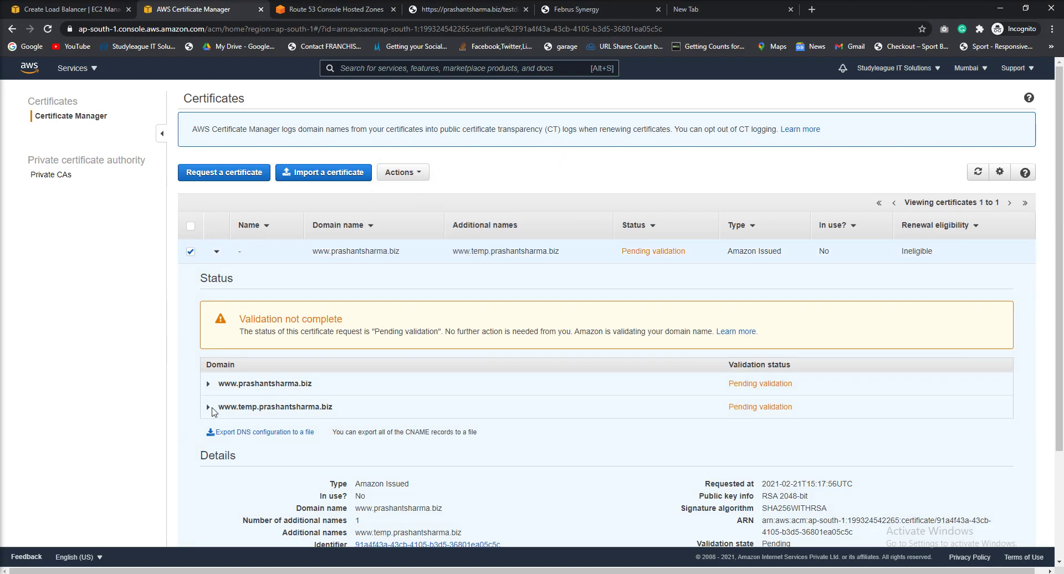
pyautogui.click(190, 253)
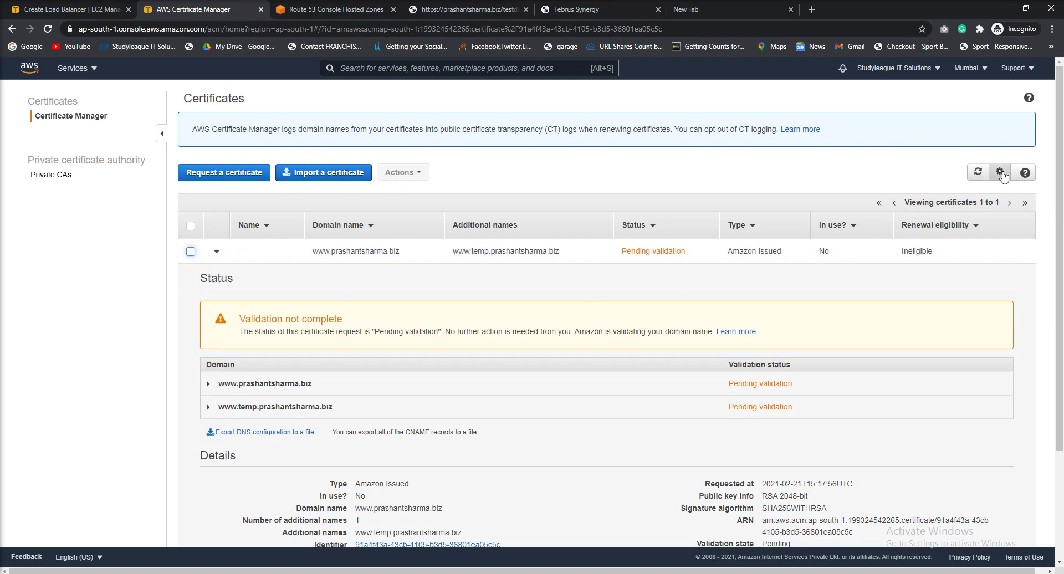
# Refresh the certificates list repeatedly to recheck whether the certificate has been validated
pyautogui.click(979, 172)
pyautogui.click(978, 172)
pyautogui.click(979, 172)
pyautogui.click(979, 173)
pyautogui.click(979, 172)
pyautogui.click(979, 173)
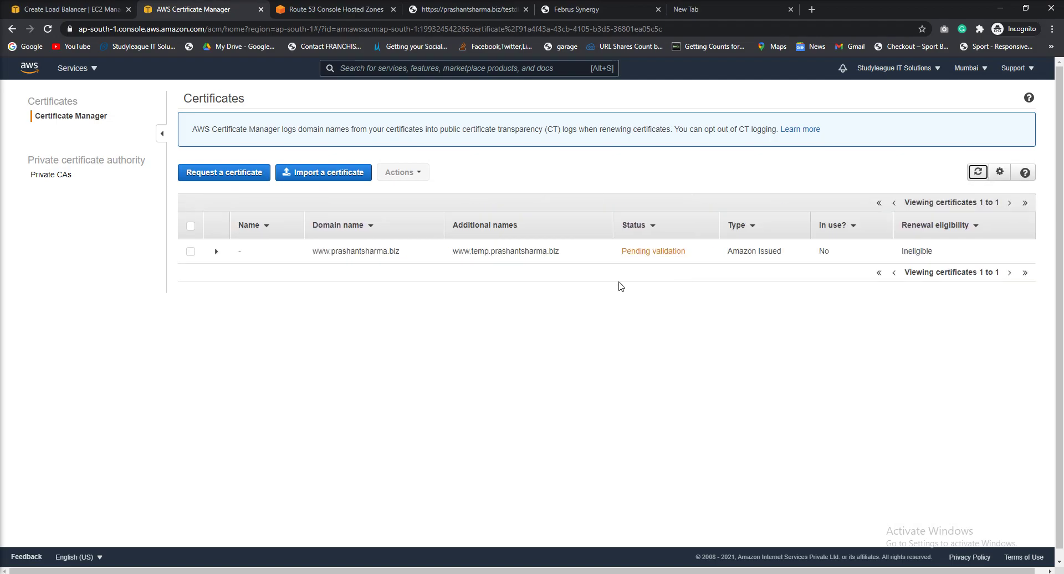
# Expand the certificate and its domain entries to review the Route 53 CNAME validation details, and collapse the domain entries again
pyautogui.click(216, 252)
pyautogui.click(208, 386)
pyautogui.scroll(-3, 298, 353)
pyautogui.scroll(-3, 285, 386)
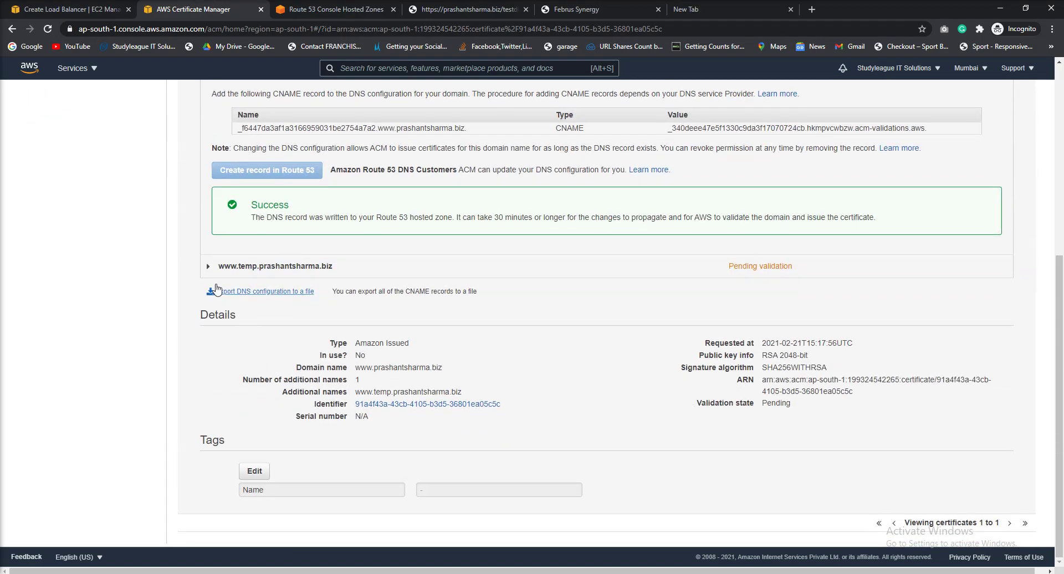
pyautogui.click(209, 266)
pyautogui.click(210, 266)
pyautogui.scroll(3, 208, 249)
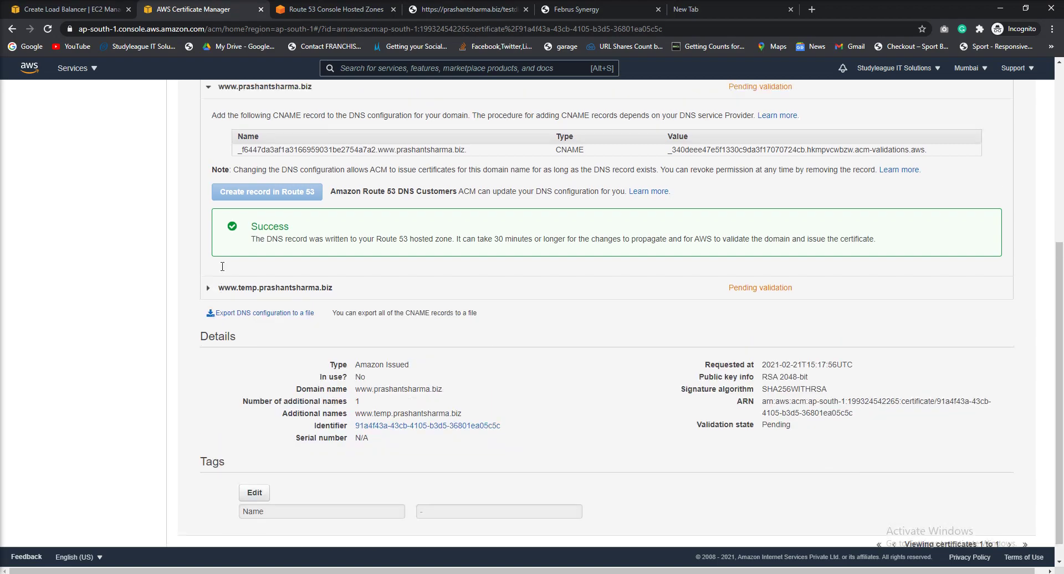
pyautogui.click(205, 237)
pyautogui.scroll(3, 208, 237)
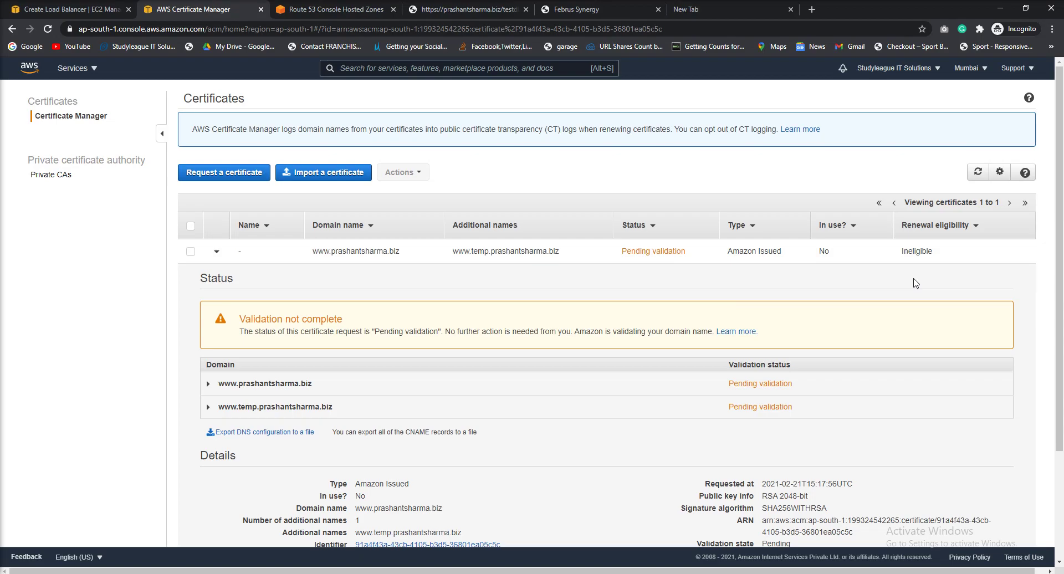
pyautogui.click(589, 573)
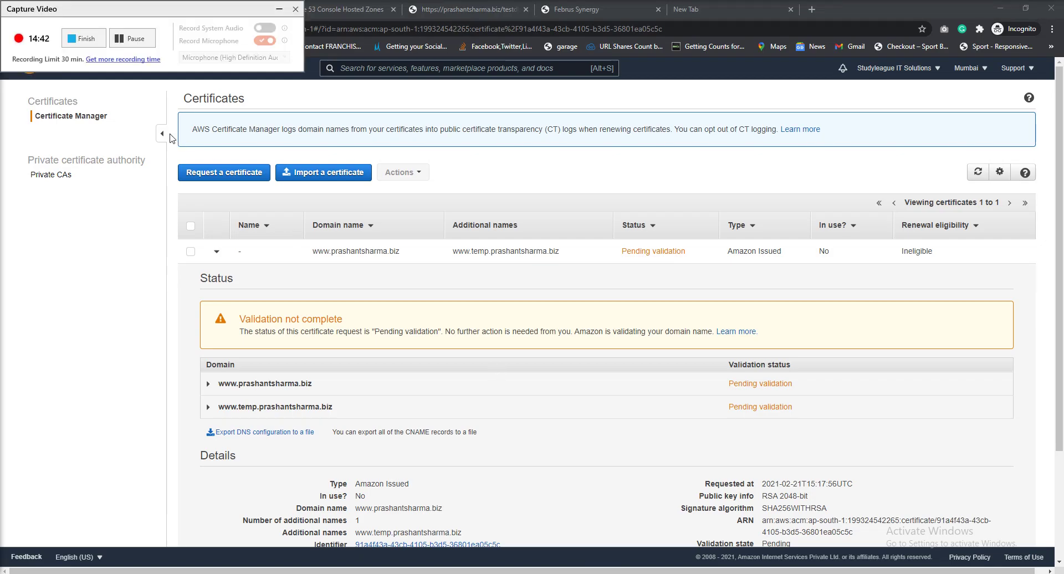